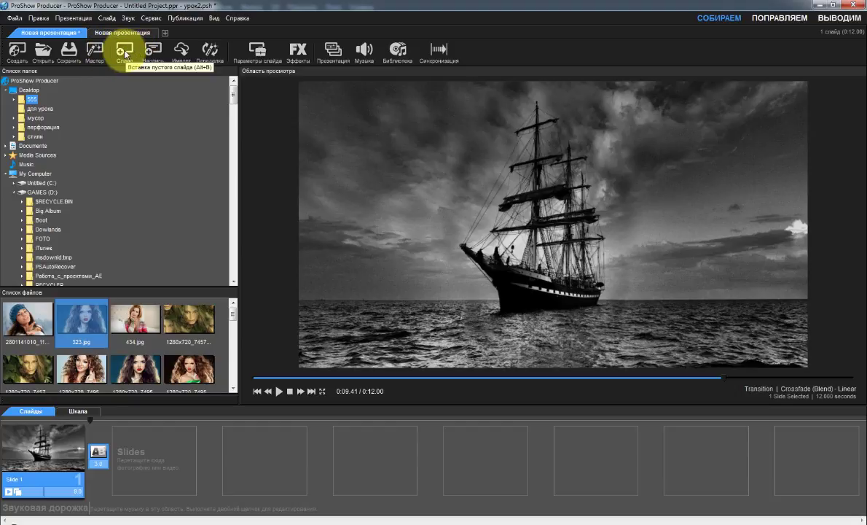
- Insert a blank slide and add the image elitefon.ru-16014 to it as a layer
left_click(125, 51)
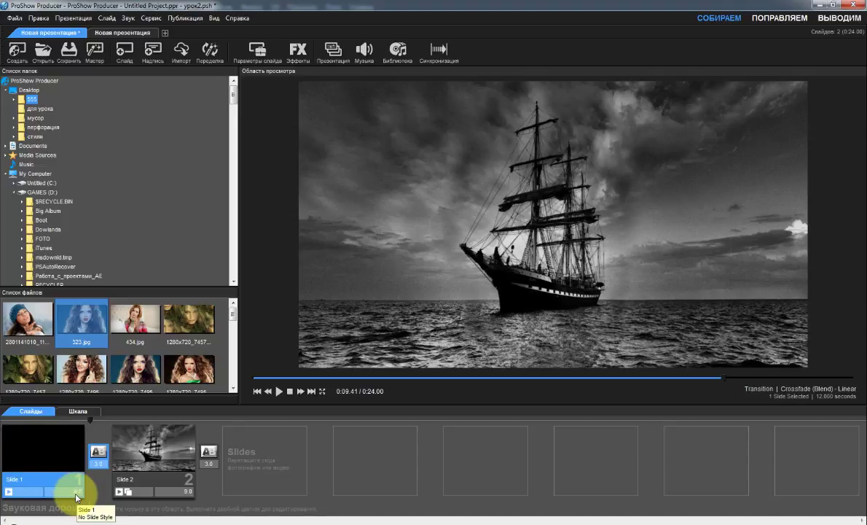
double_click(43, 457)
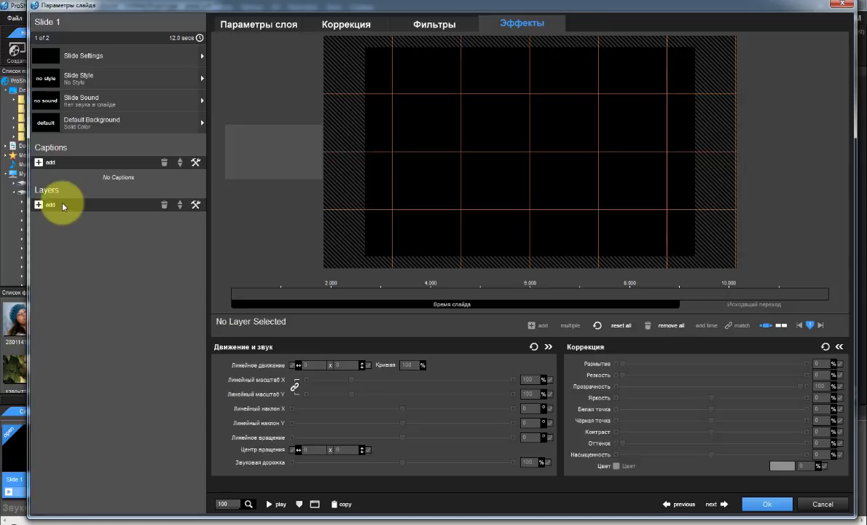
left_click(38, 204)
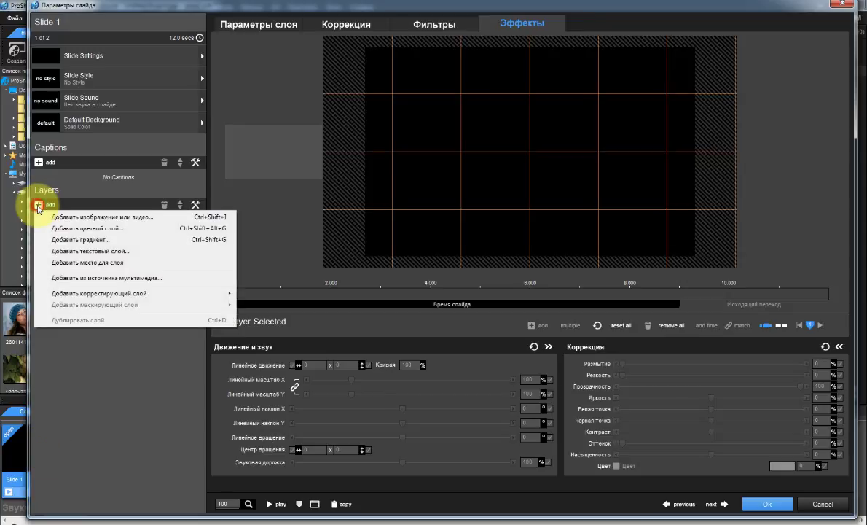
left_click(78, 218)
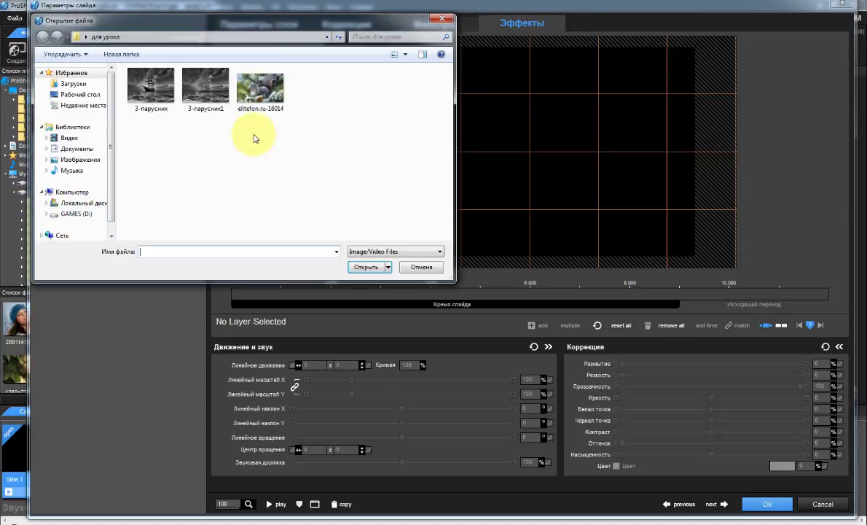
left_click(257, 95)
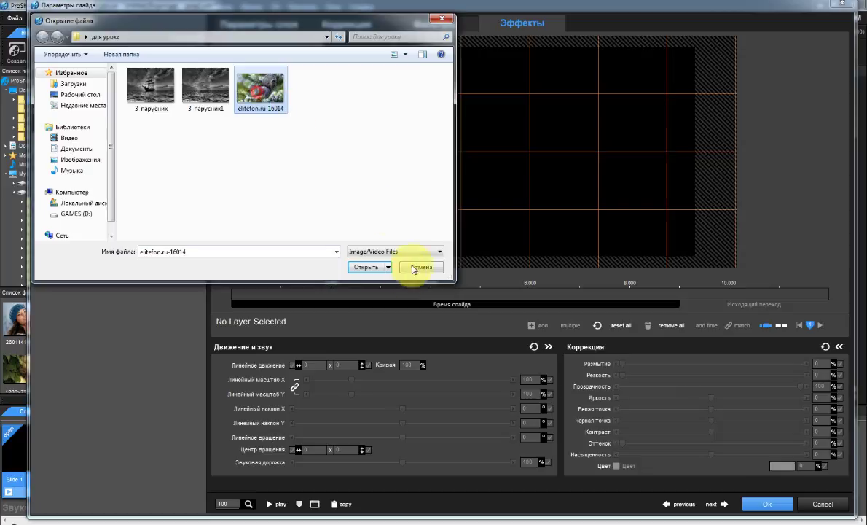
left_click(367, 268)
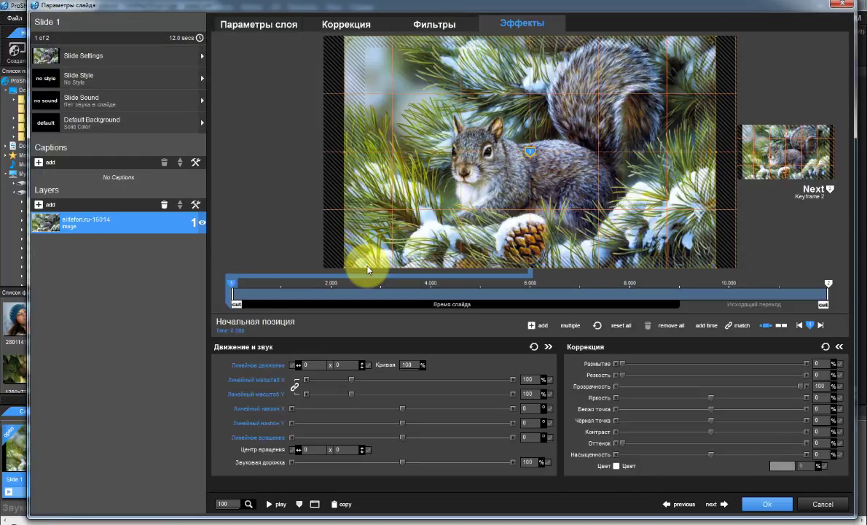
- Set the squirrel image layer's fill mode to Заполнить кадр
left_click(270, 28)
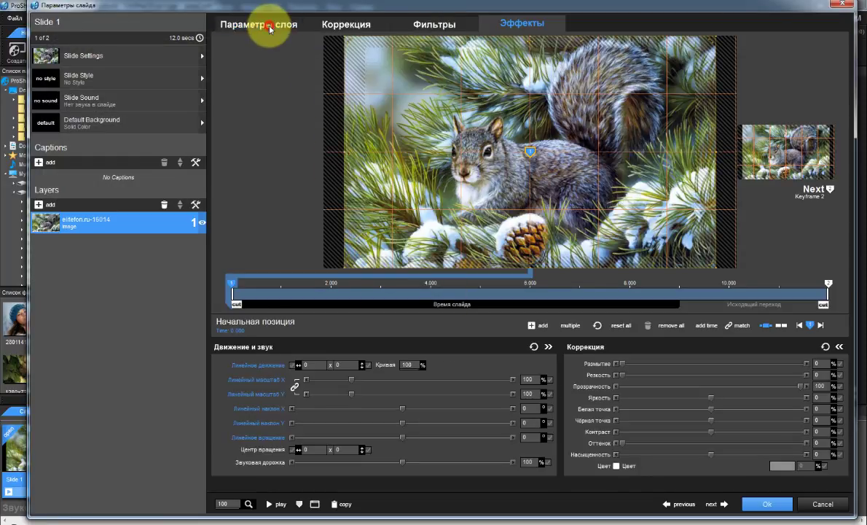
left_click(325, 431)
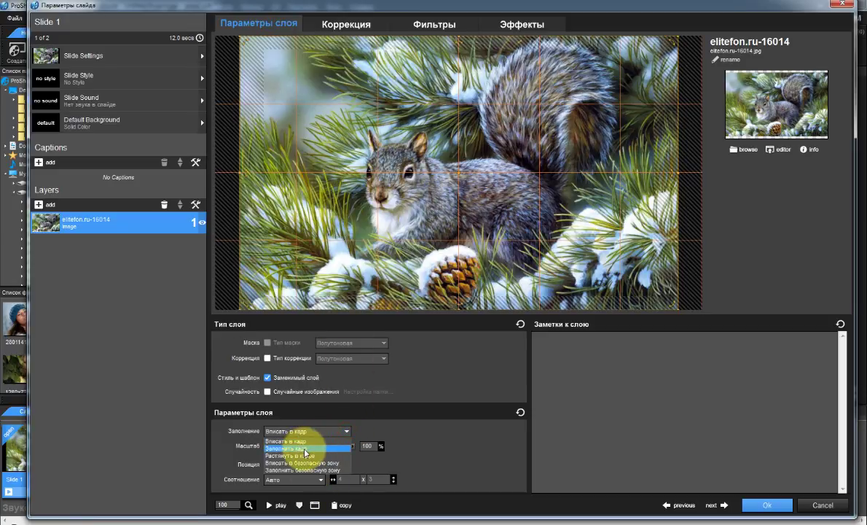
left_click(305, 449)
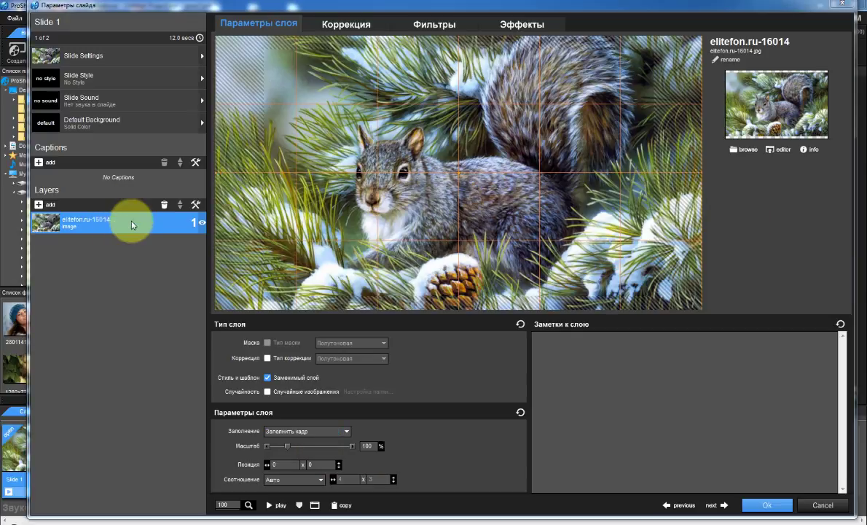
- Open the squirrel layer's image for external editing in Photoshop
left_click(155, 223)
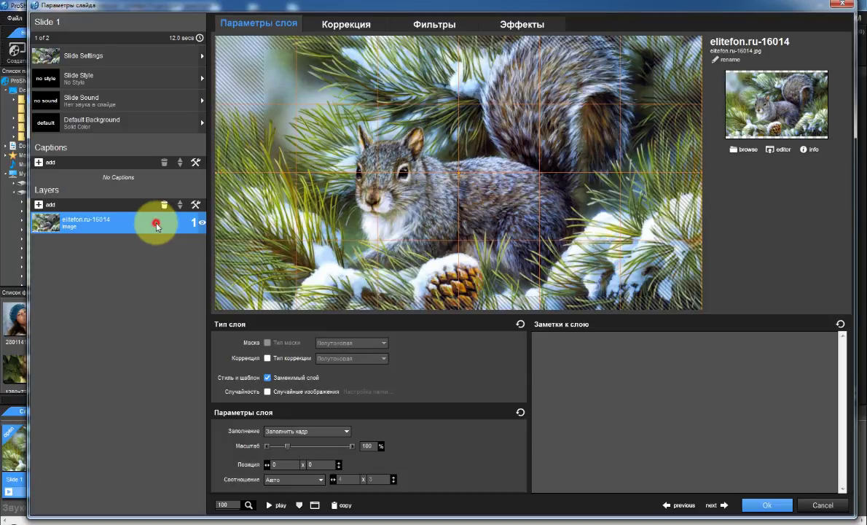
left_click(260, 27)
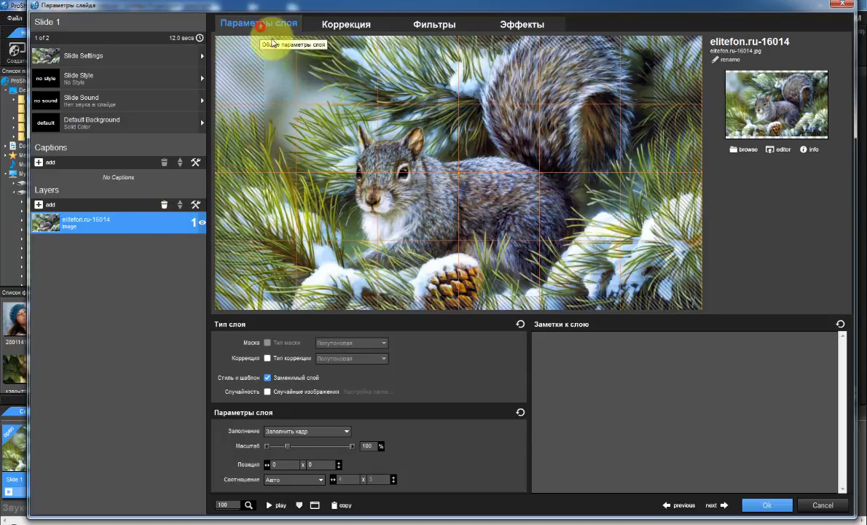
left_click(784, 151)
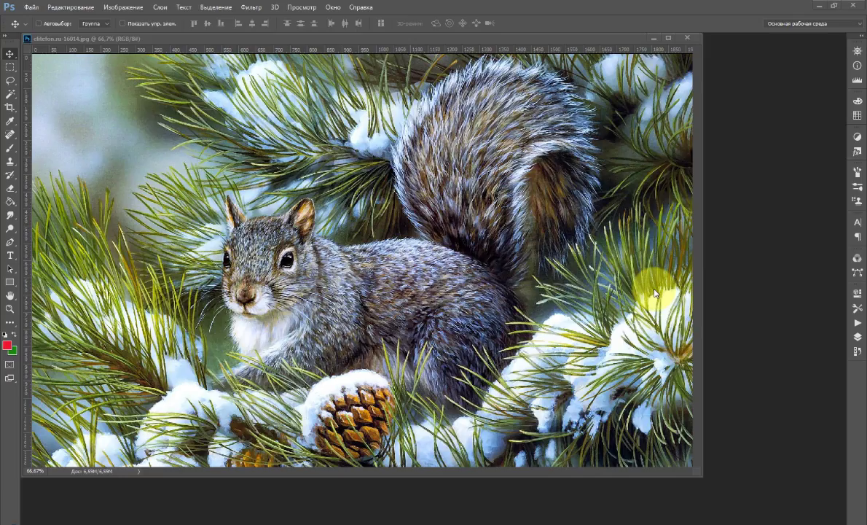
- Unlock the squirrel picture's background layer so it becomes a regular layer
left_click(858, 336)
left_click(858, 337)
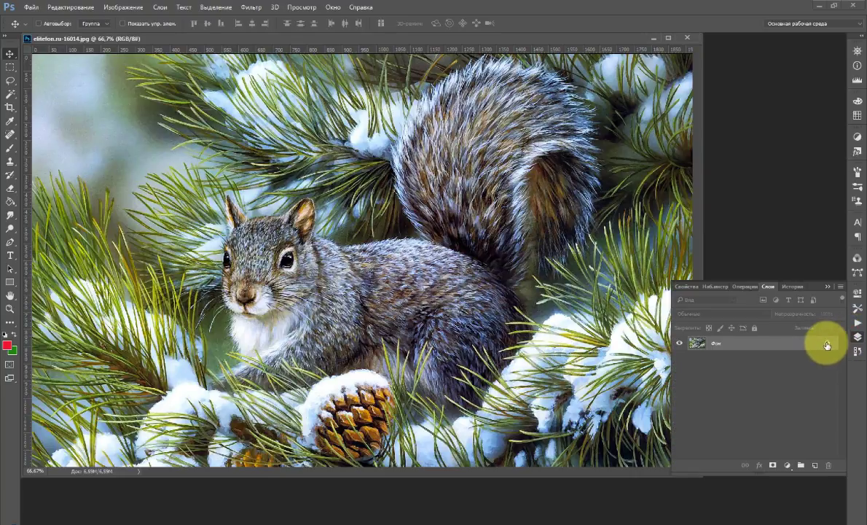
left_click(827, 345)
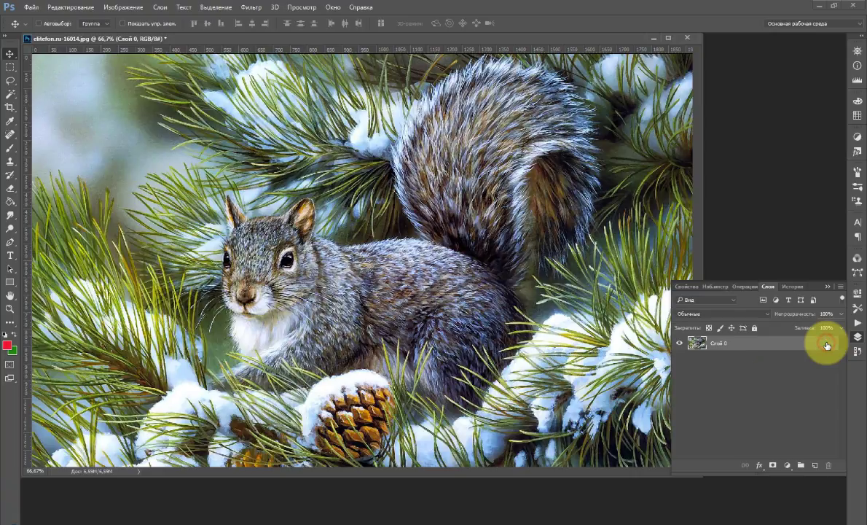
left_click(786, 282)
- Outline the foreground branches, the squirrel, the rear branches and the blurred background with red brush strokes
key("s")
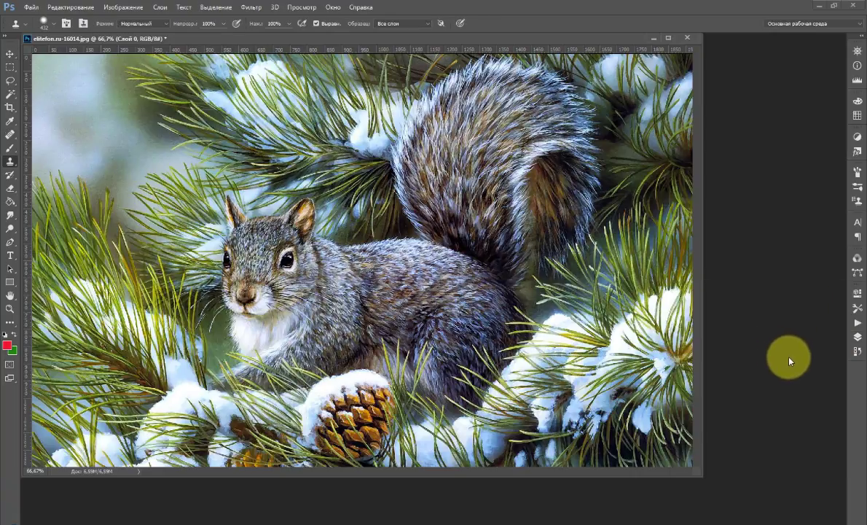
left_click(8, 81)
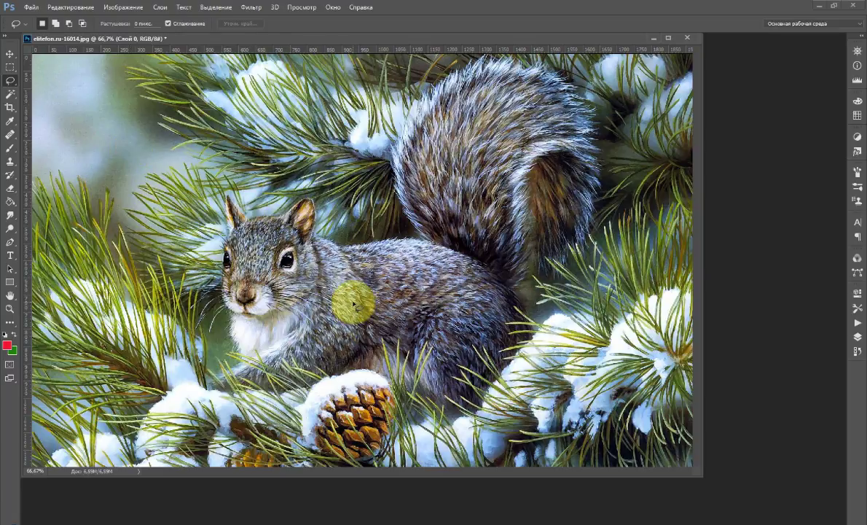
left_click(10, 148)
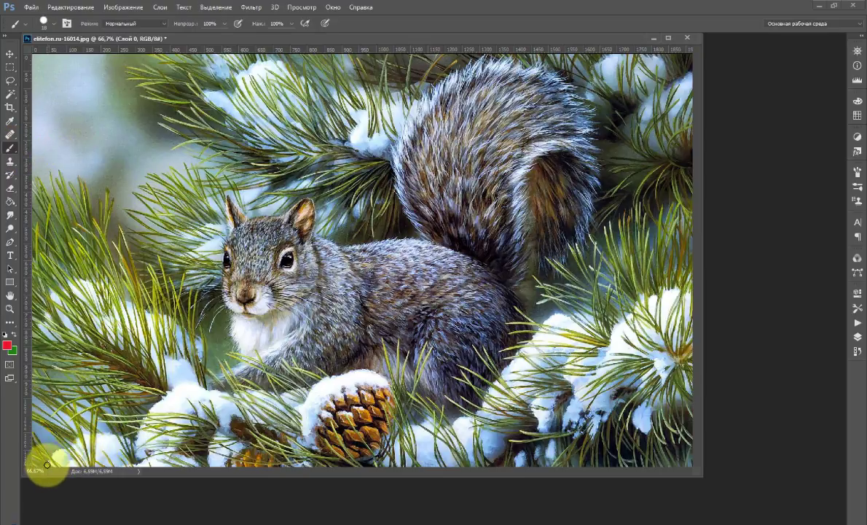
mouse_move(46, 465)
left_mouse_down()
mouse_move(121, 439)
mouse_move(184, 391)
mouse_move(217, 396)
mouse_move(274, 371)
mouse_move(363, 374)
mouse_move(387, 357)
mouse_move(405, 390)
mouse_move(441, 406)
mouse_move(482, 399)
mouse_move(484, 373)
mouse_move(513, 350)
mouse_move(590, 250)
mouse_move(629, 225)
mouse_move(712, 232)
left_mouse_up()
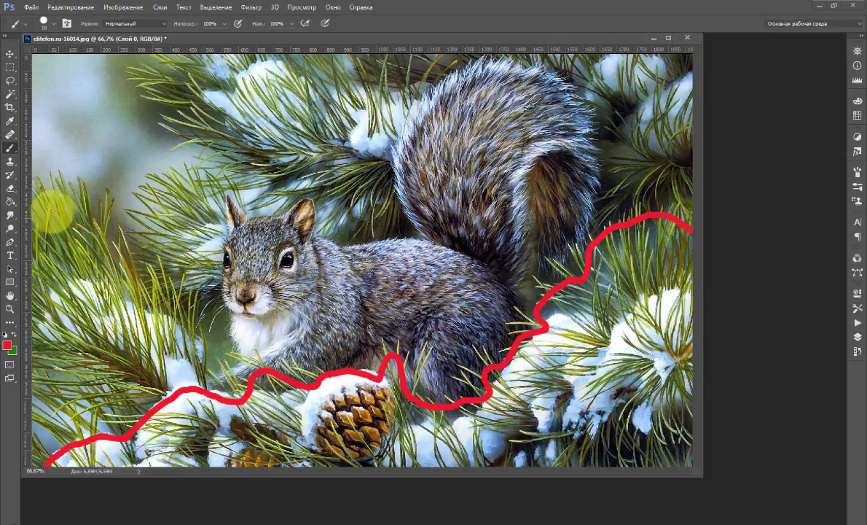
mouse_move(37, 196)
left_mouse_down()
mouse_move(71, 178)
mouse_move(113, 214)
mouse_move(161, 261)
mouse_move(221, 362)
mouse_move(234, 341)
mouse_move(221, 236)
mouse_move(227, 191)
mouse_move(263, 211)
mouse_move(300, 191)
mouse_move(326, 223)
mouse_move(406, 228)
mouse_move(395, 183)
mouse_move(409, 105)
mouse_move(463, 54)
mouse_move(527, 43)
mouse_move(580, 54)
mouse_move(627, 98)
mouse_move(604, 233)
left_mouse_up()
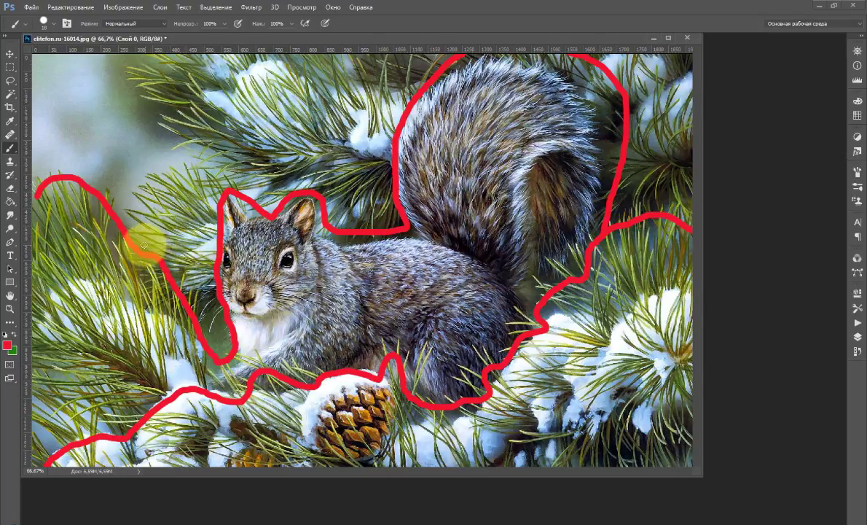
mouse_move(143, 245)
left_mouse_down()
mouse_move(131, 175)
mouse_move(195, 162)
mouse_move(201, 143)
mouse_move(161, 80)
mouse_move(181, 56)
mouse_move(627, 43)
mouse_move(691, 80)
mouse_move(696, 209)
left_mouse_up()
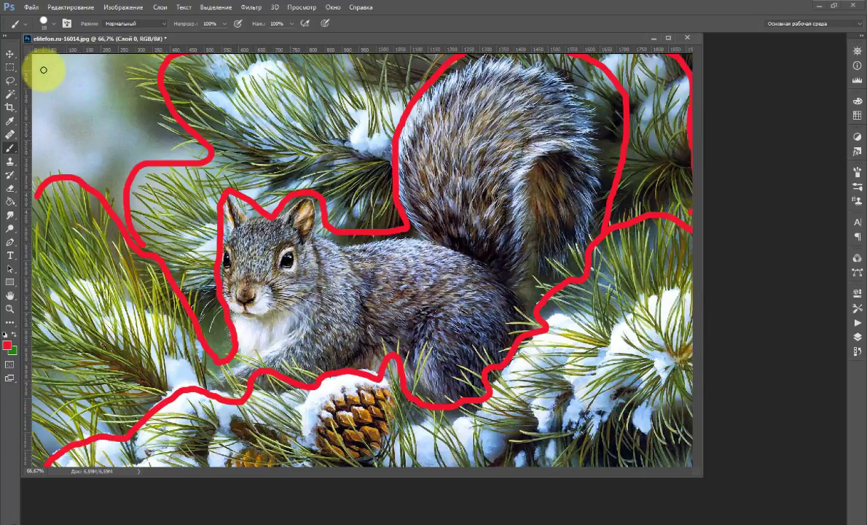
mouse_move(42, 68)
left_mouse_down()
mouse_move(118, 91)
mouse_move(135, 126)
mouse_move(124, 142)
mouse_move(104, 161)
mouse_move(62, 151)
mouse_move(43, 109)
mouse_move(44, 67)
left_mouse_up()
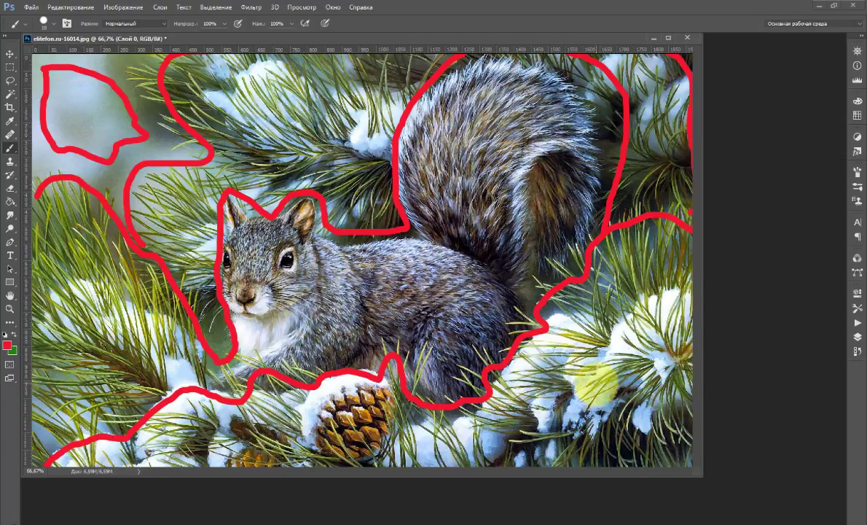
- Number the outlined areas with the brush, using 1 for the foreground, 2 for the squirrel and 3 for the rear branches
left_click(599, 375)
left_click_drag(599, 375, 600, 421)
mouse_move(406, 284)
left_mouse_down()
mouse_move(427, 308)
mouse_move(470, 321)
left_mouse_up()
mouse_move(289, 105)
left_mouse_down()
mouse_move(317, 114)
mouse_move(299, 138)
left_mouse_up()
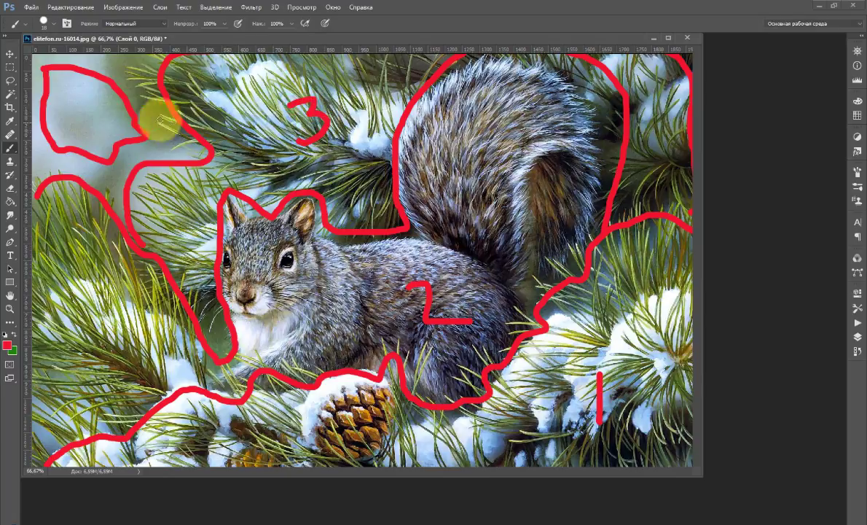
mouse_move(66, 95)
left_mouse_down()
mouse_move(67, 127)
mouse_move(95, 129)
mouse_move(94, 119)
mouse_move(92, 142)
left_mouse_up()
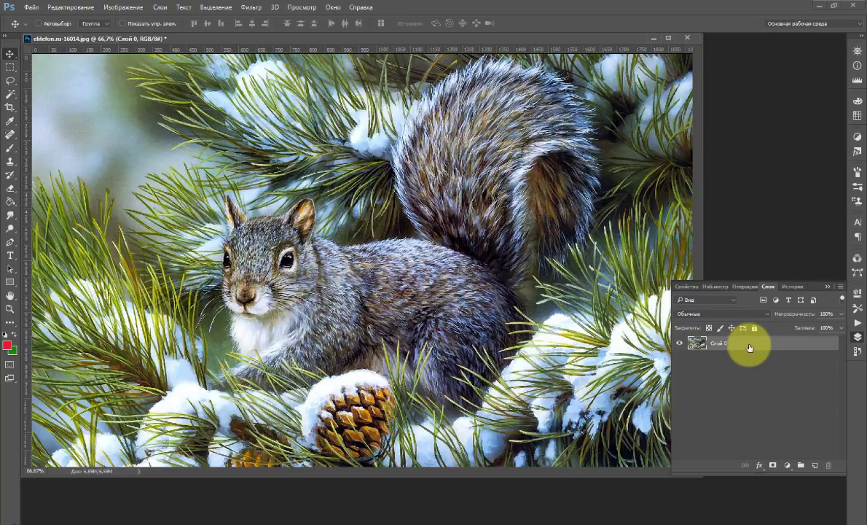
- Duplicate layer Слой 0 three times and hide every layer except the topmost copy
key("ctrl+j")
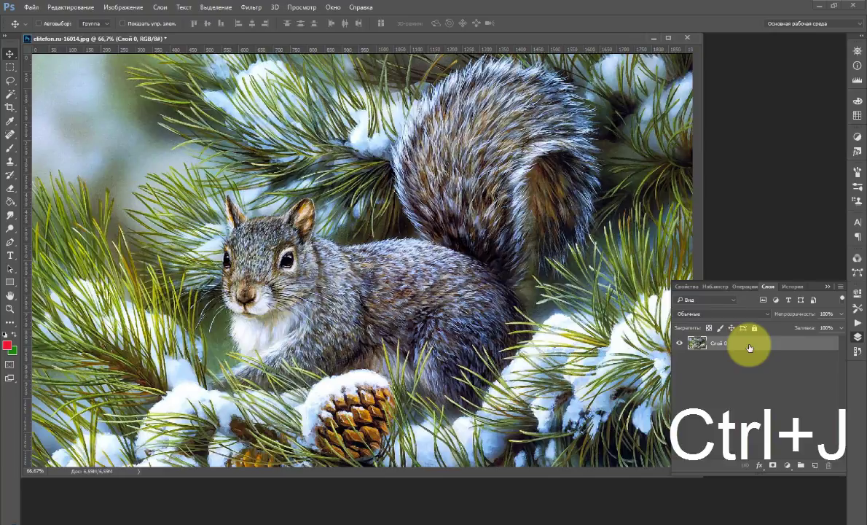
key("ctrl+j")
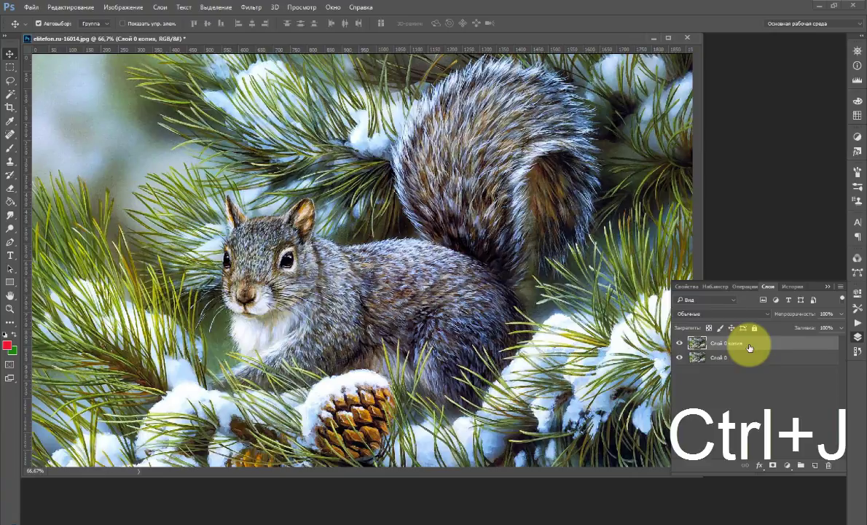
key("ctrl+j")
key("ctrl+j")
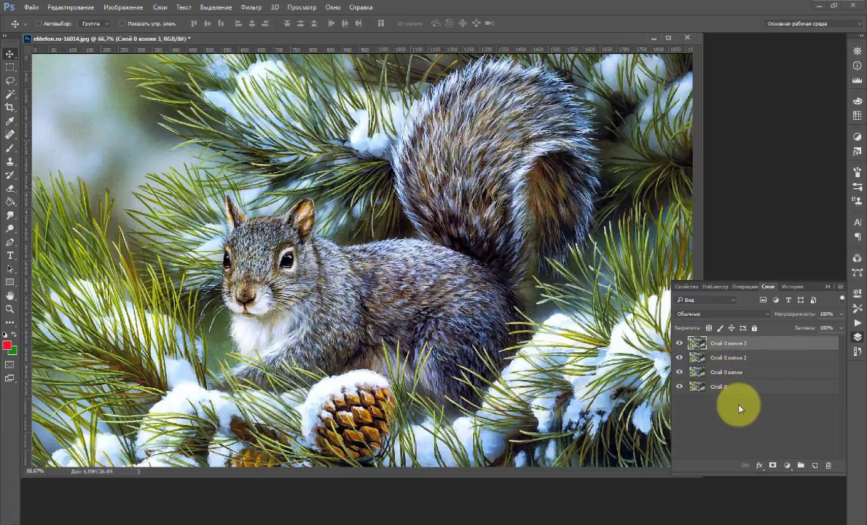
left_click(679, 373)
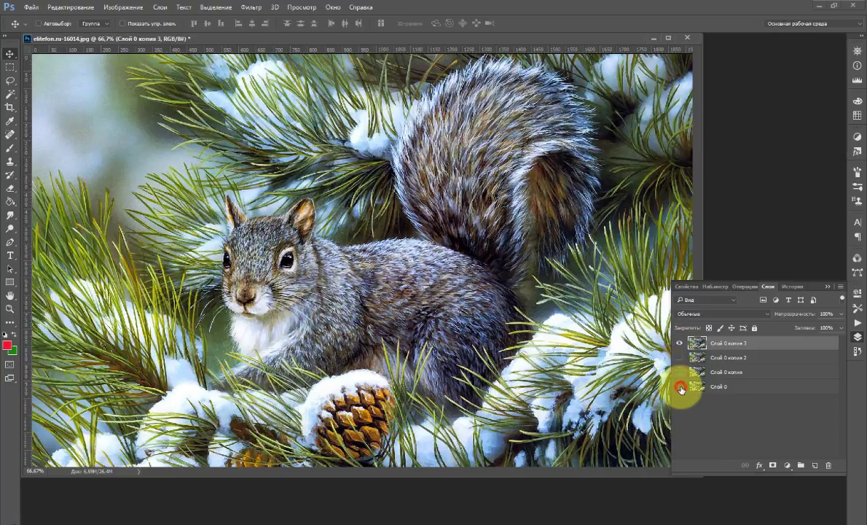
left_click(829, 289)
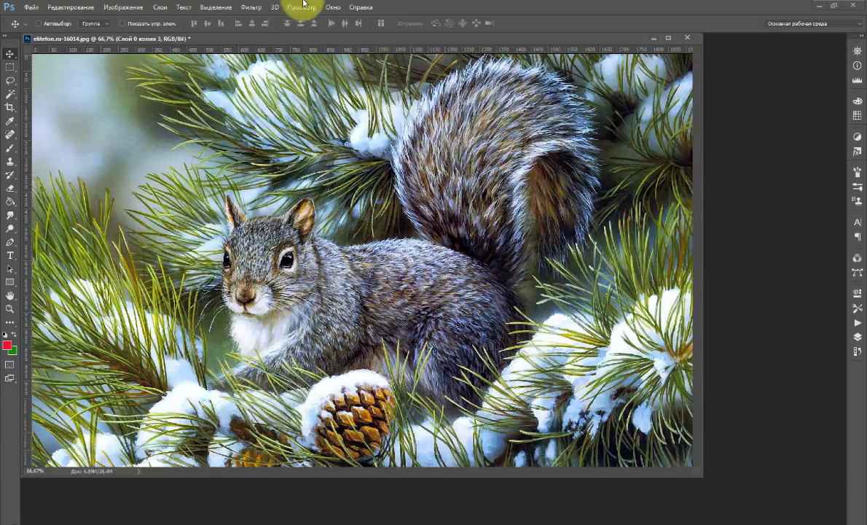
- Preview the Topaz ReMask filter on the topmost layer copy without applying it
left_click(251, 7)
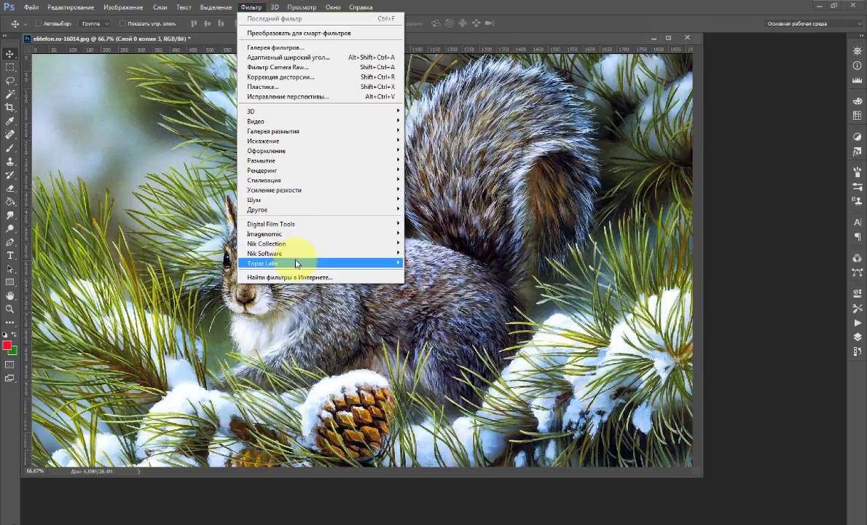
mouse_move(275, 264)
left_click(432, 263)
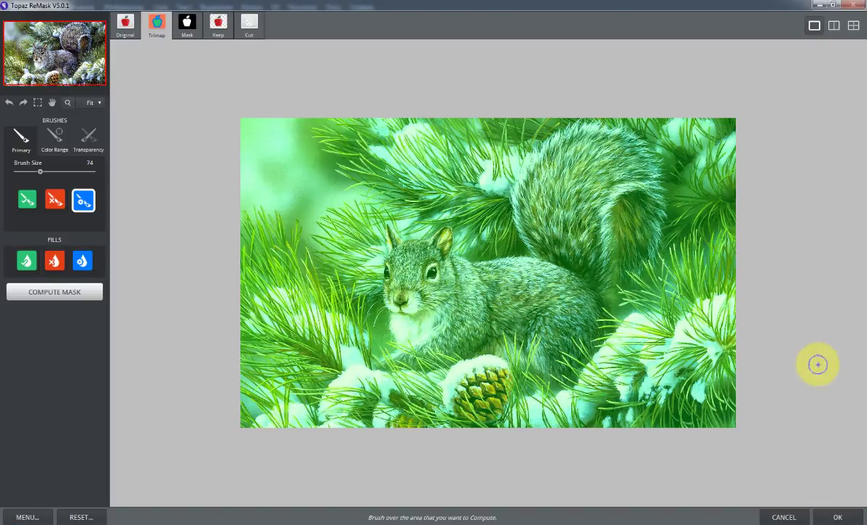
left_click(785, 517)
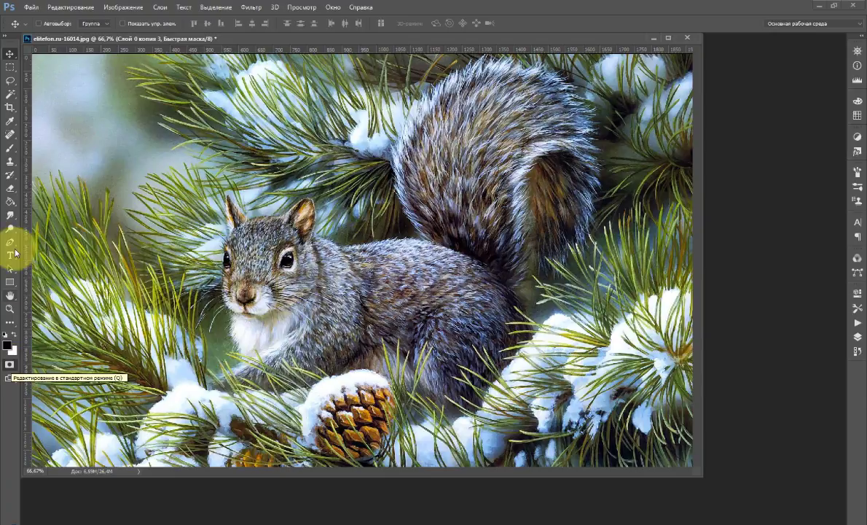
left_click(9, 148)
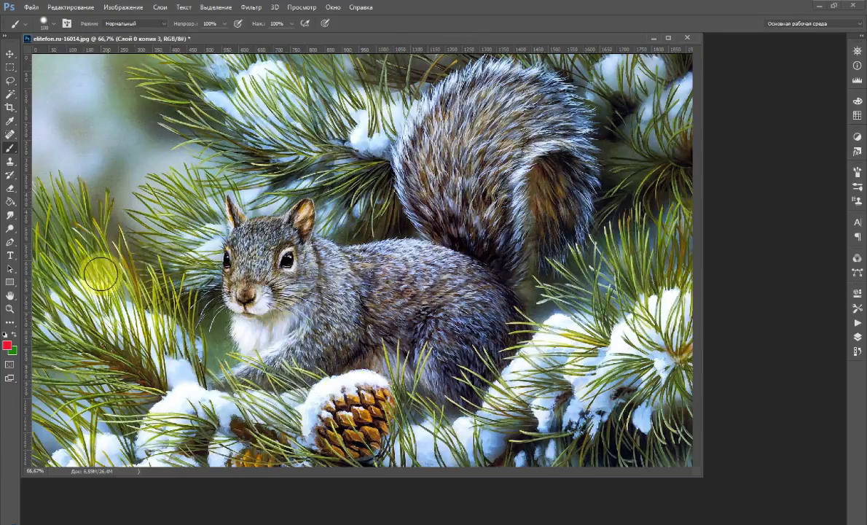
left_click(10, 243)
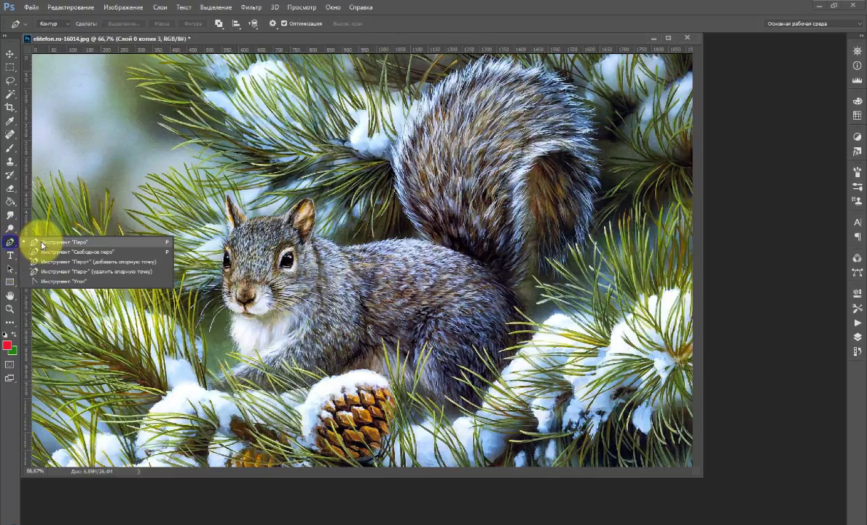
left_click(42, 243)
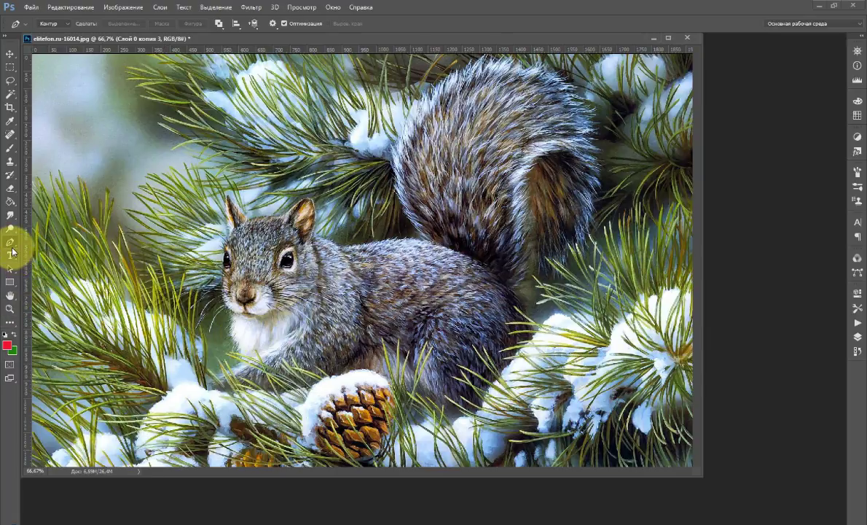
- Outline the snowy foreground branches and pine cone along the bottom of the photo with a freehand Lasso selection on Слой 0 копия 3
left_click_drag(9, 85, 45, 86)
left_click(43, 82)
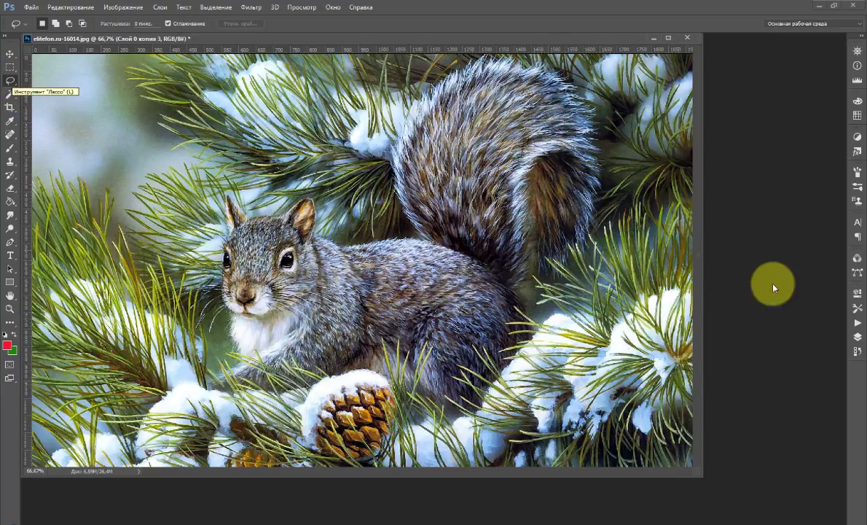
left_click(858, 338)
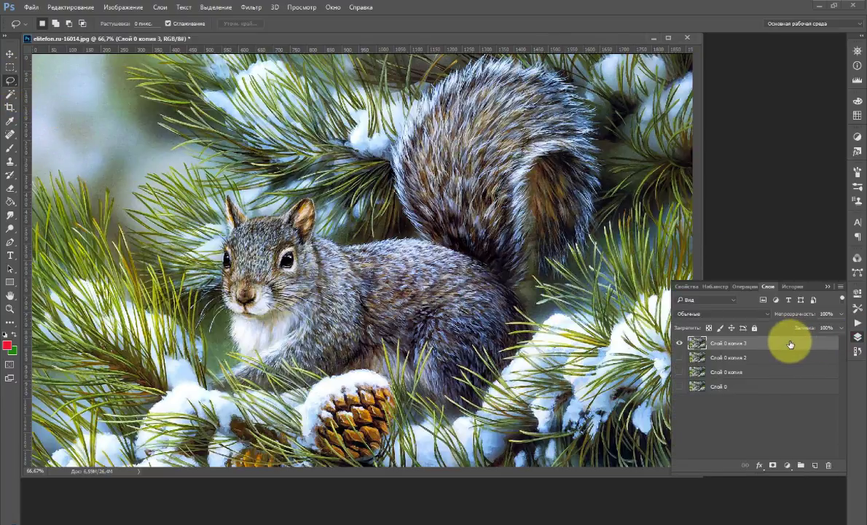
left_click(827, 284)
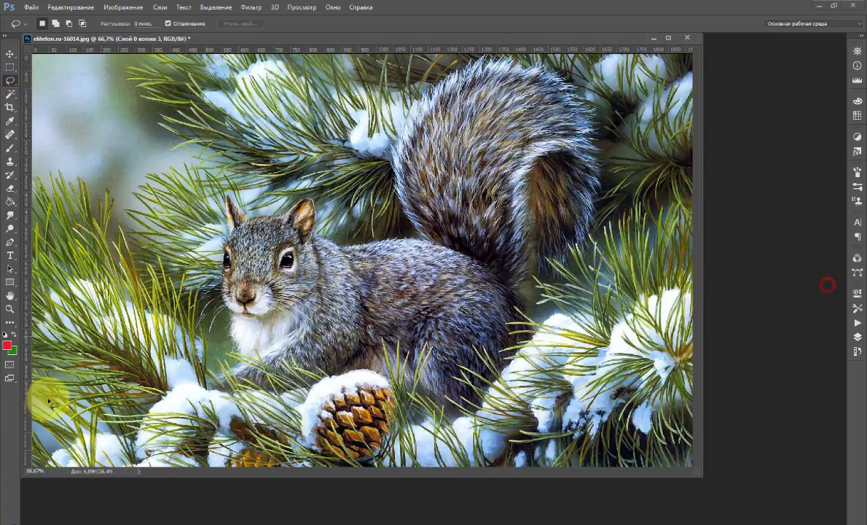
left_click(43, 464)
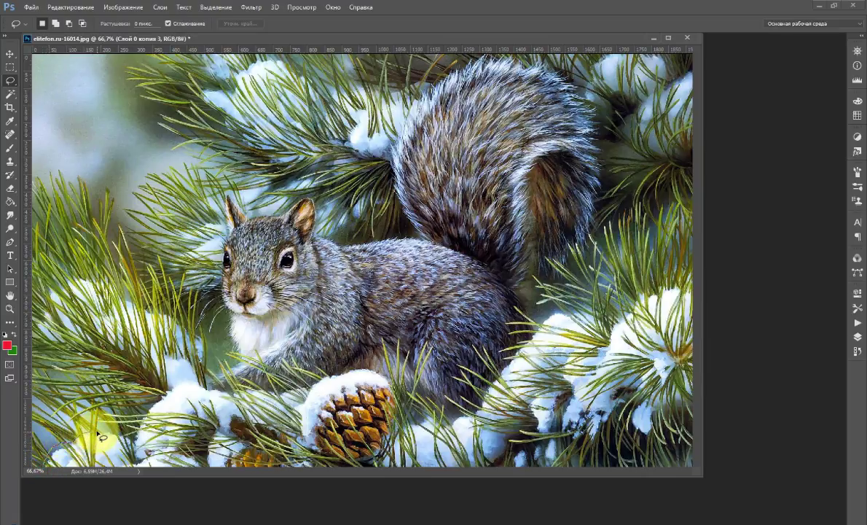
mouse_move(103, 436)
left_mouse_down()
mouse_move(129, 437)
mouse_move(173, 395)
mouse_move(255, 397)
mouse_move(340, 376)
mouse_move(383, 379)
mouse_move(409, 427)
mouse_move(466, 422)
mouse_move(537, 344)
mouse_move(586, 317)
mouse_move(591, 291)
mouse_move(618, 267)
mouse_move(701, 255)
mouse_move(749, 402)
mouse_move(743, 462)
mouse_move(672, 510)
mouse_move(67, 505)
mouse_move(34, 495)
mouse_move(40, 461)
left_mouse_up()
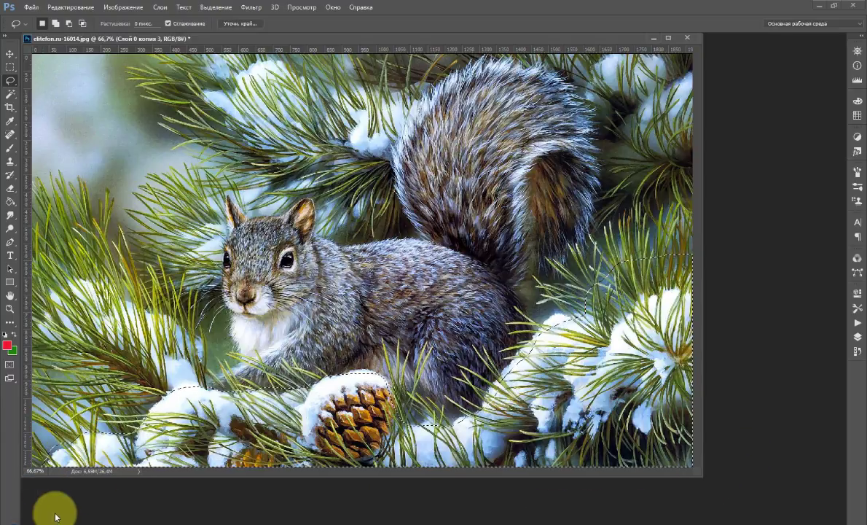
- Refine the selection edge with Smart Radius off, radius 61.5 px and a less negative edge shift, outputting to a new layer with a mask
left_click(239, 25)
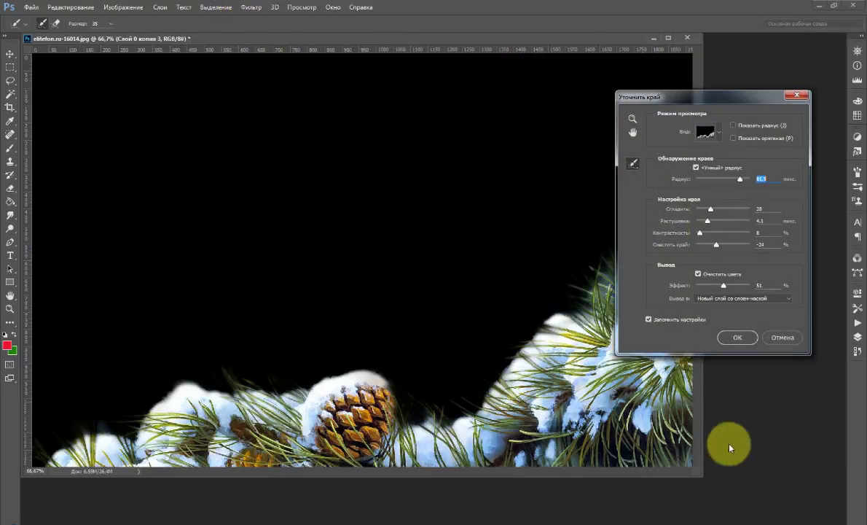
left_click_drag(759, 101, 780, 186)
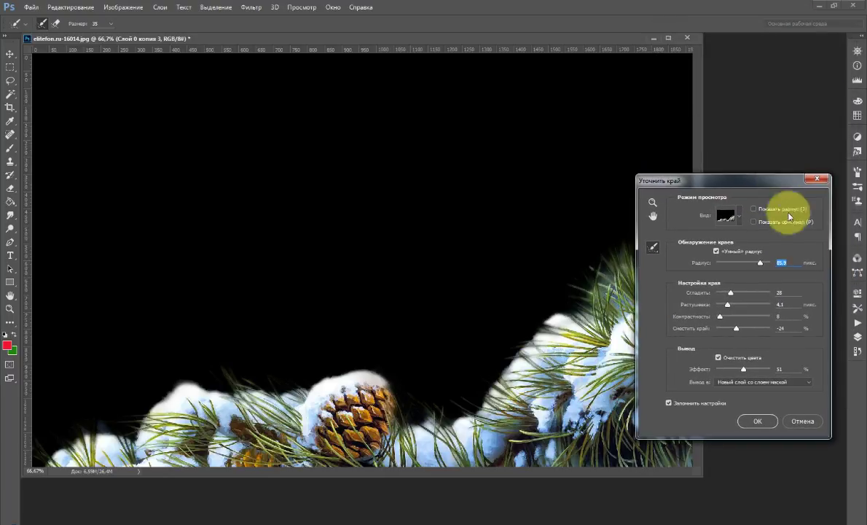
left_click(717, 252)
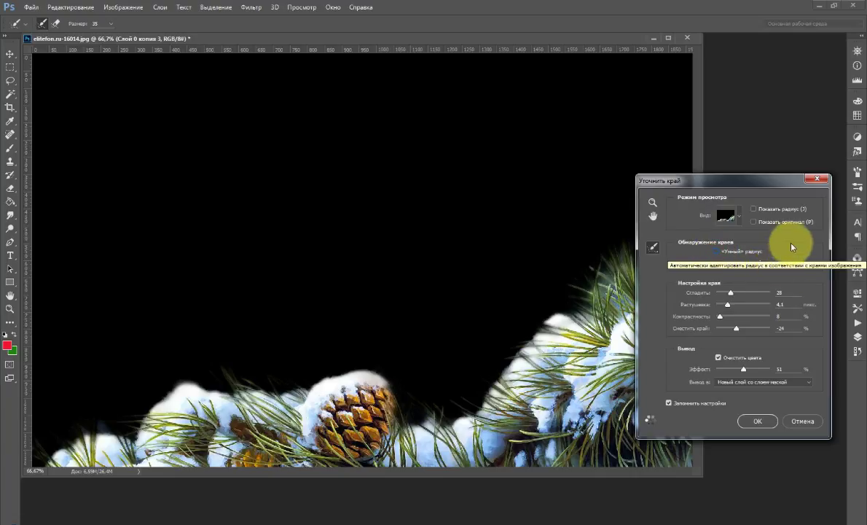
left_click_drag(753, 182, 368, 15)
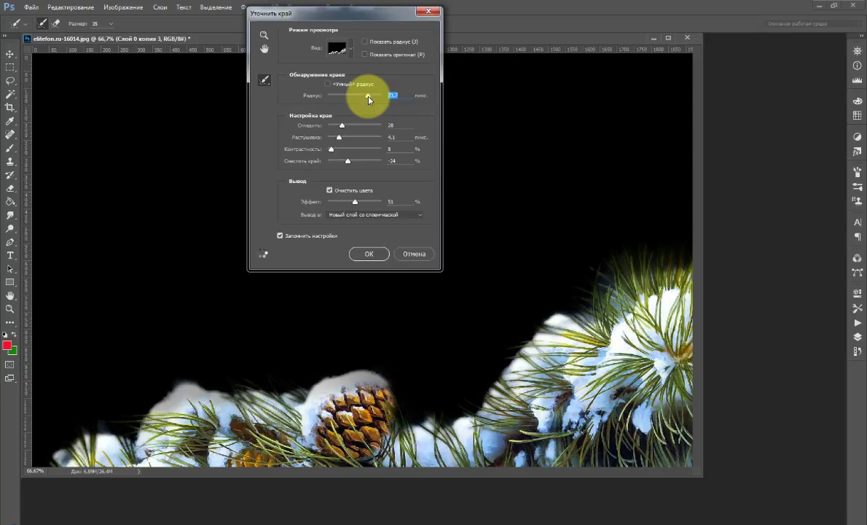
left_click_drag(368, 97, 365, 100)
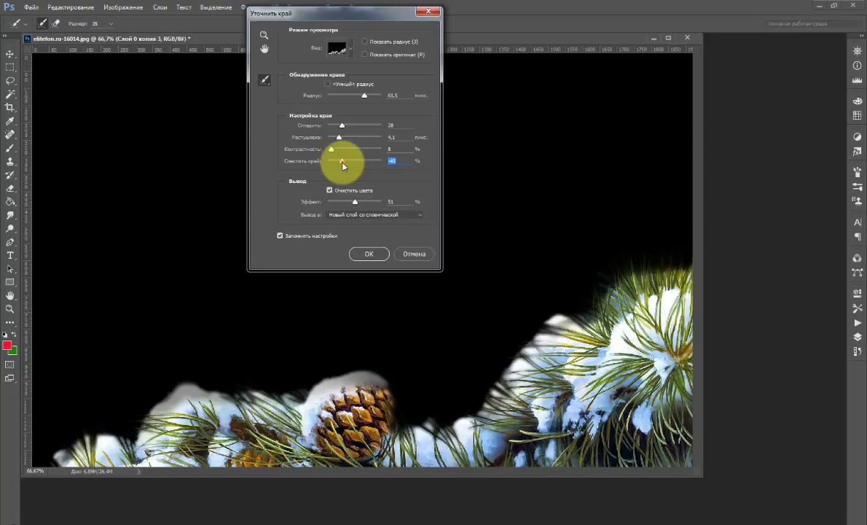
left_click_drag(343, 163, 354, 164)
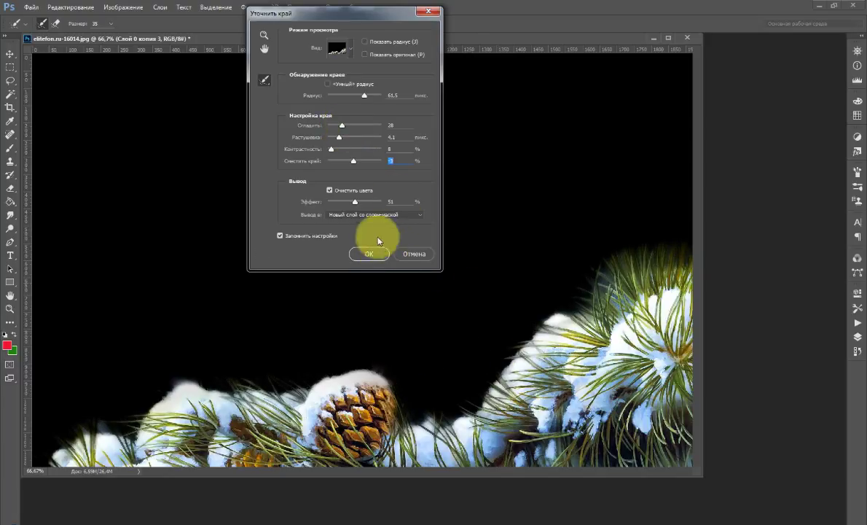
left_click(371, 255)
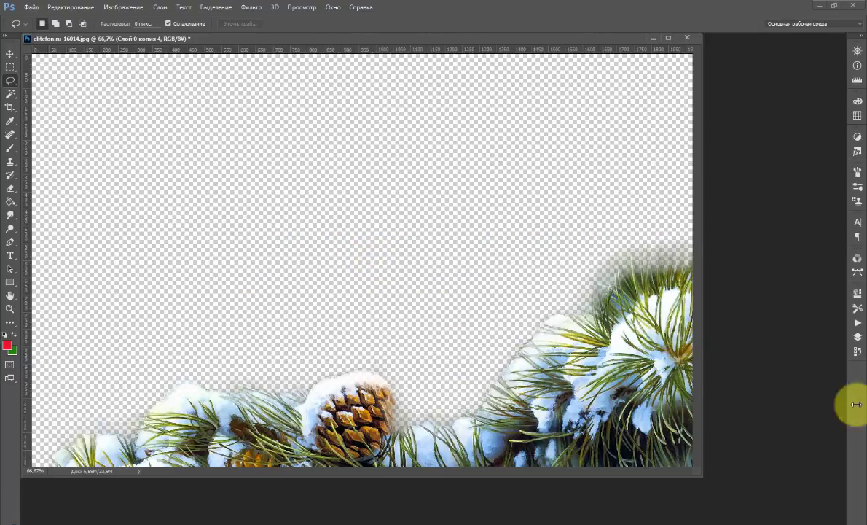
- Hide the masked foreground layer Слой 0 копия 4, then show and select Слой 0 копия 3
left_click(858, 339)
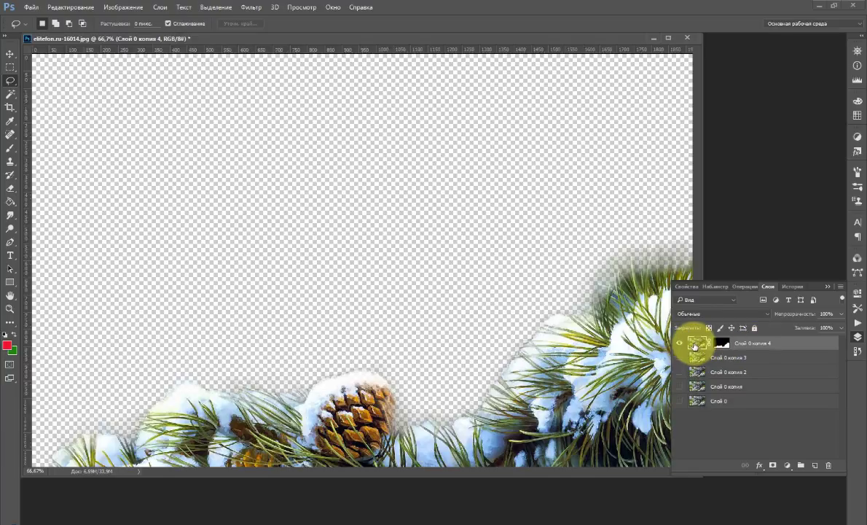
left_click(720, 344)
left_click(701, 344)
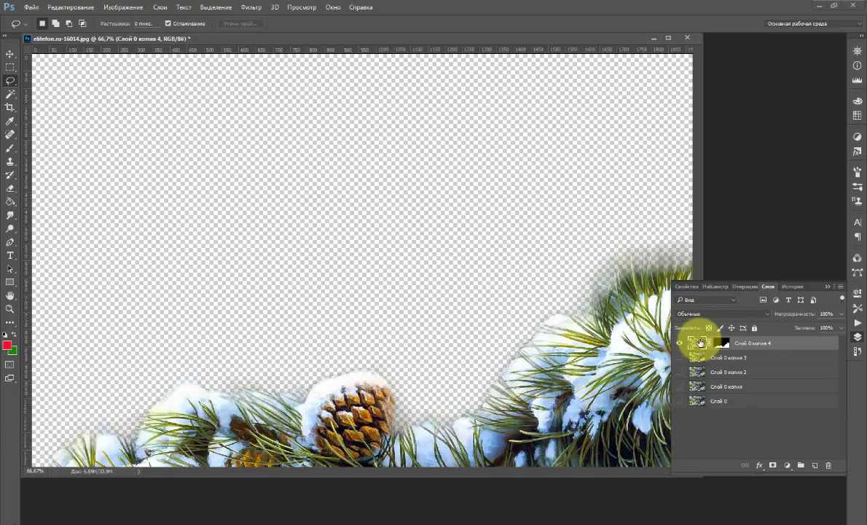
left_click_drag(701, 343, 734, 343)
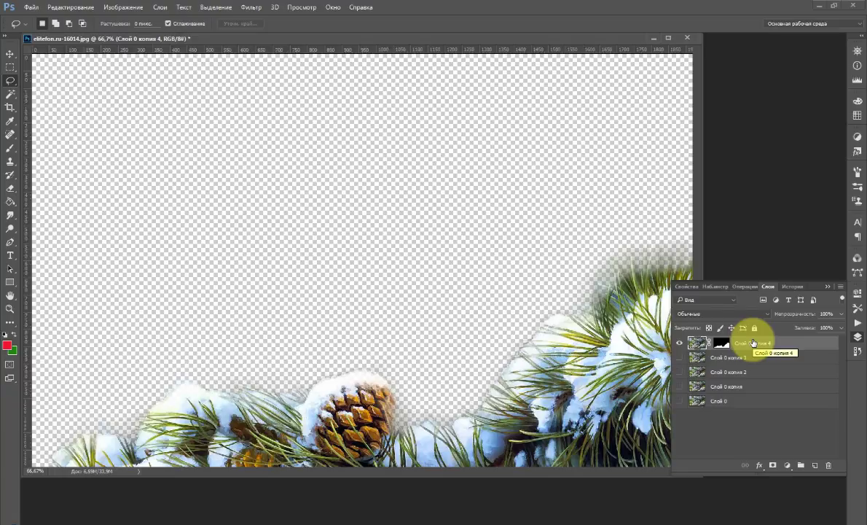
left_click(679, 344)
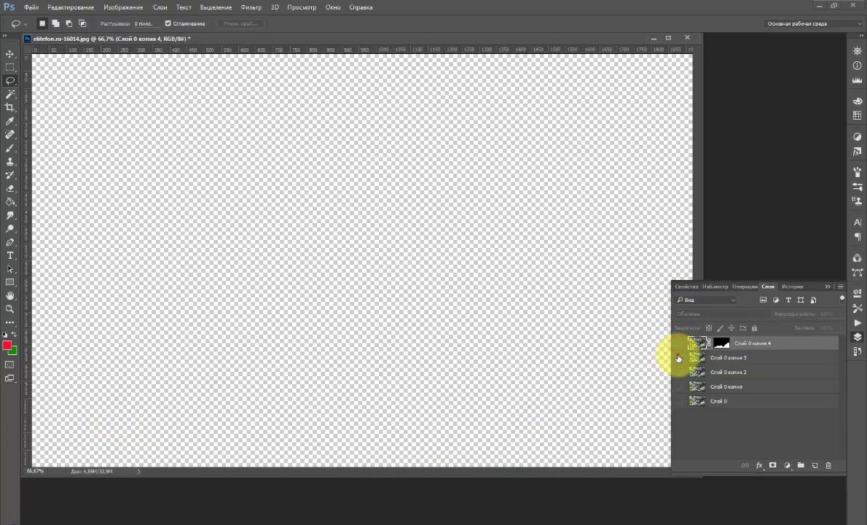
left_click(679, 358)
left_click(735, 358)
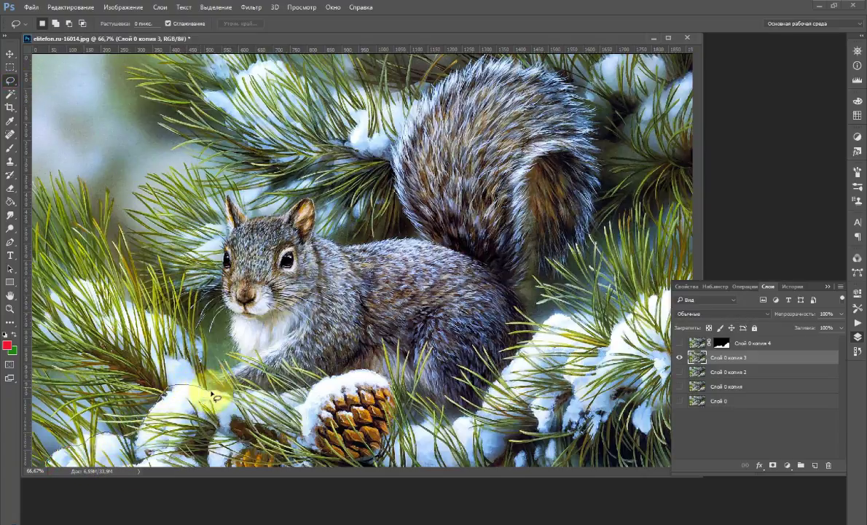
- Lasso the foreground branches on Слой 0 копия 3, replace them with a Content-Aware fill at 100% opacity, and deselect
mouse_move(214, 396)
left_mouse_down()
mouse_move(320, 362)
mouse_move(357, 364)
mouse_move(393, 421)
mouse_move(441, 401)
mouse_move(479, 350)
mouse_move(540, 314)
mouse_move(687, 256)
mouse_move(689, 500)
mouse_move(75, 510)
mouse_move(43, 460)
mouse_move(95, 470)
left_mouse_up()
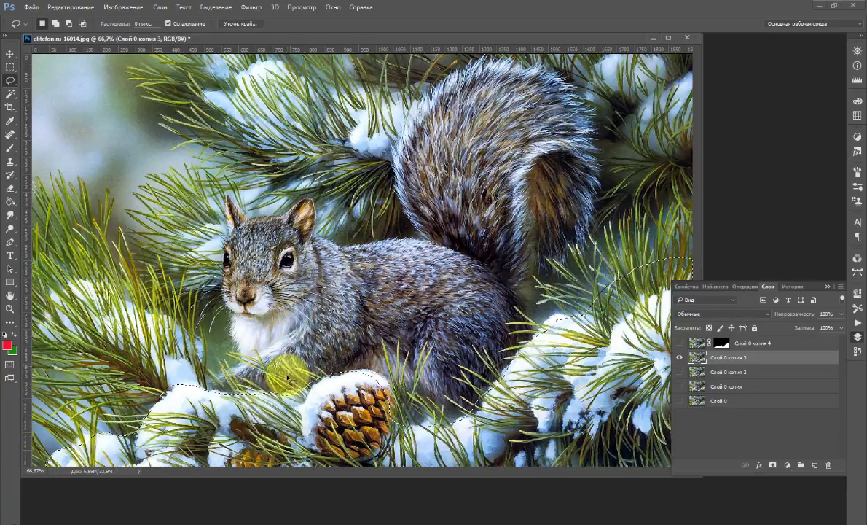
right_click(340, 413)
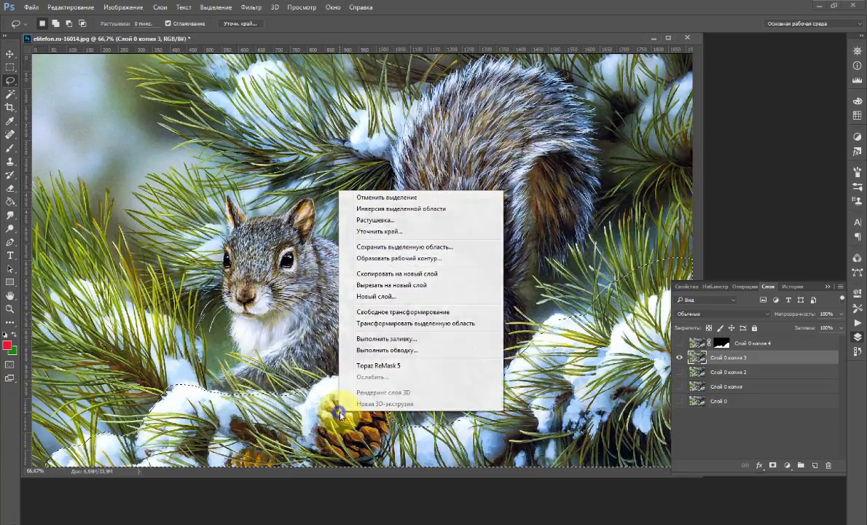
left_click(400, 341)
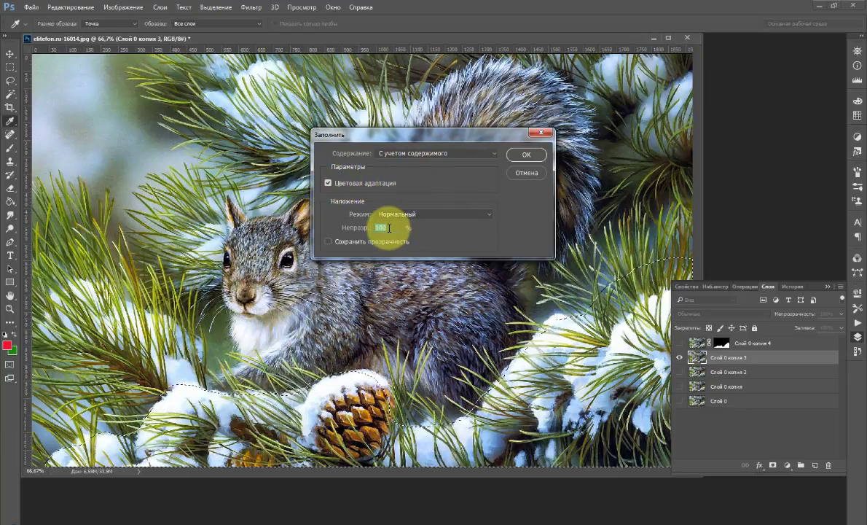
left_click(527, 155)
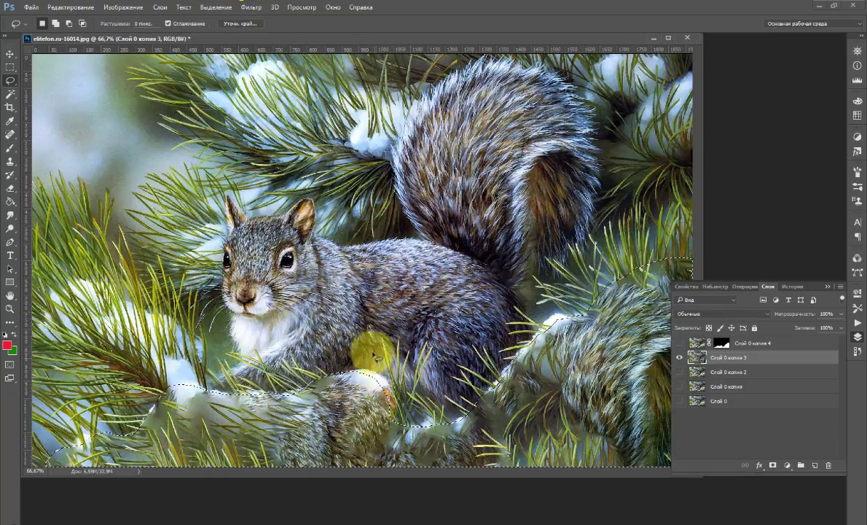
left_click(219, 7)
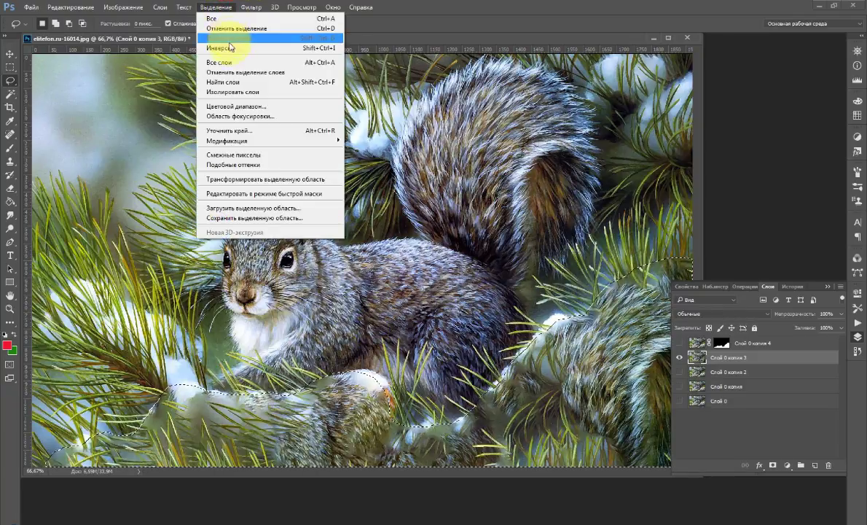
left_click(228, 28)
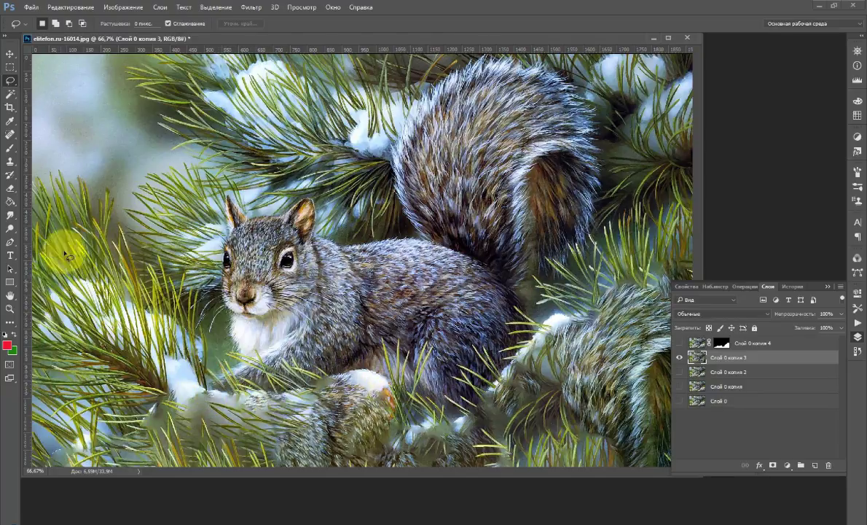
- Retouch the leftover snow and cone traces along the filled area's upper border with the Spot Healing Brush at 71 px
left_click(11, 135)
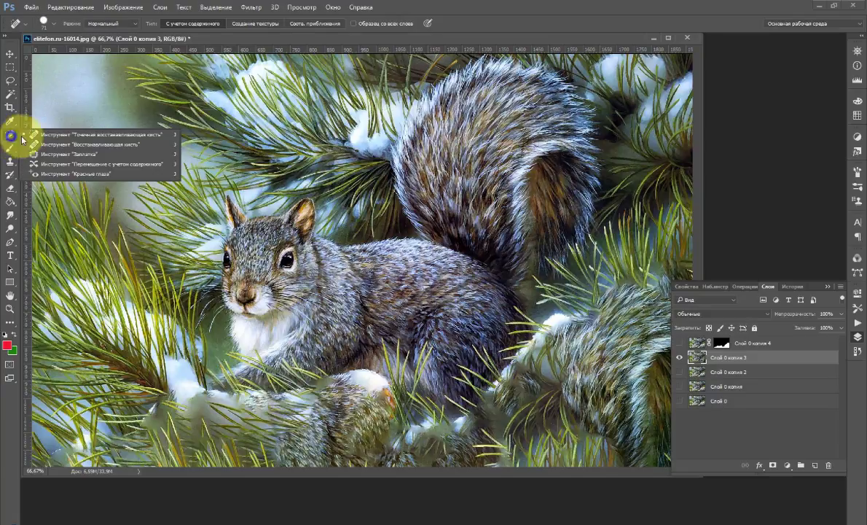
left_click(91, 136)
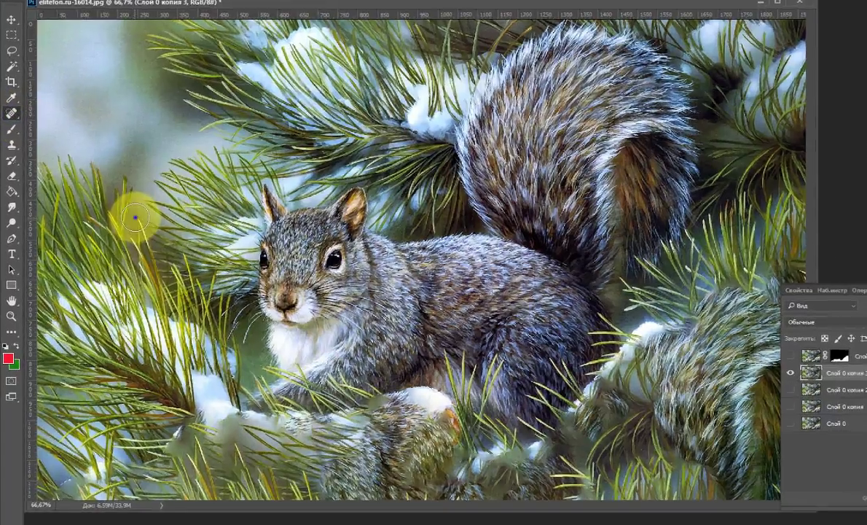
right_click(135, 217)
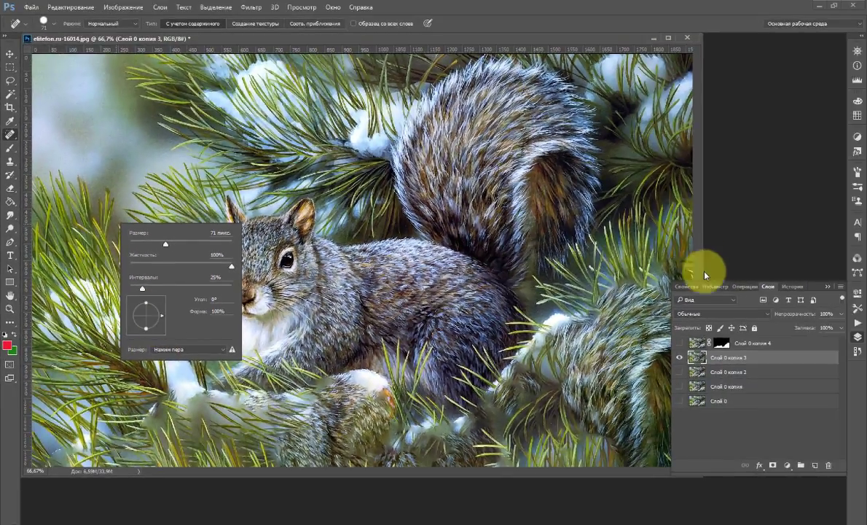
left_click(565, 294)
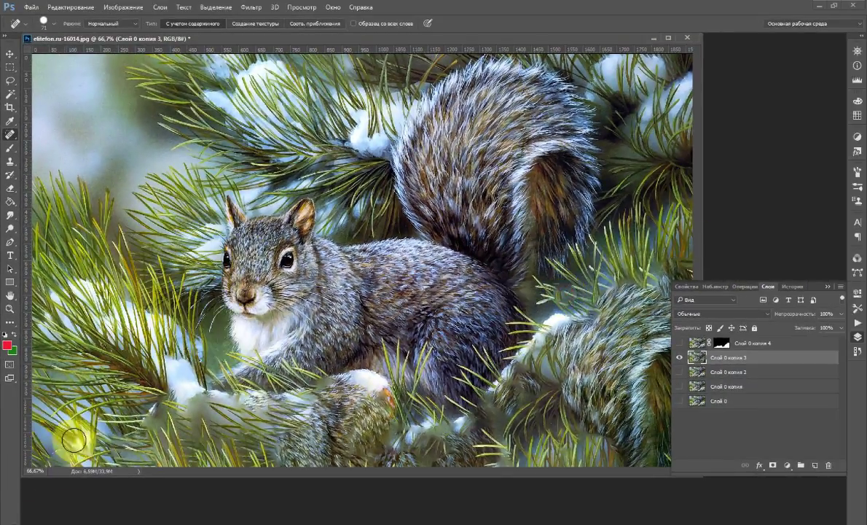
mouse_move(149, 413)
left_mouse_down()
mouse_move(174, 393)
mouse_move(315, 392)
mouse_move(368, 368)
mouse_move(412, 427)
left_mouse_up()
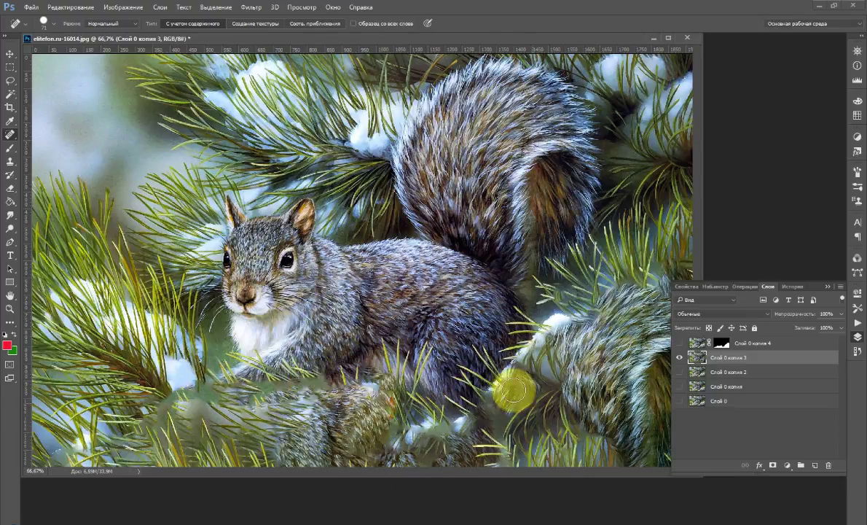
mouse_move(572, 322)
left_mouse_down()
mouse_move(528, 339)
mouse_move(484, 393)
mouse_move(392, 447)
left_mouse_up()
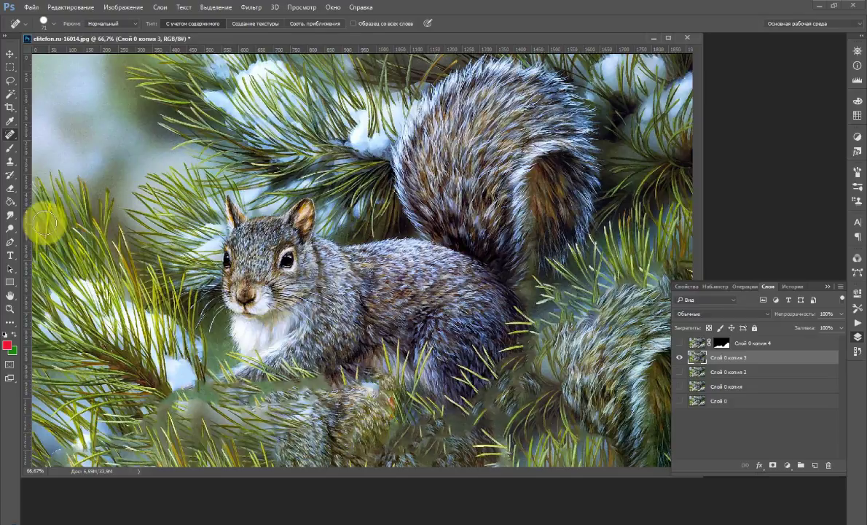
- Clone the snowy left-hand branches over the poorly filled area below the squirrel using the Clone Stamp at 385 px
left_click(10, 165)
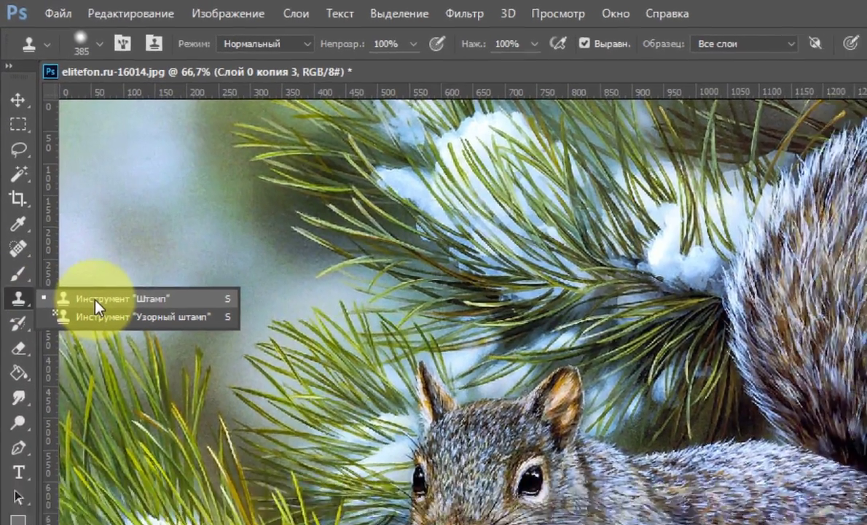
left_click(104, 328)
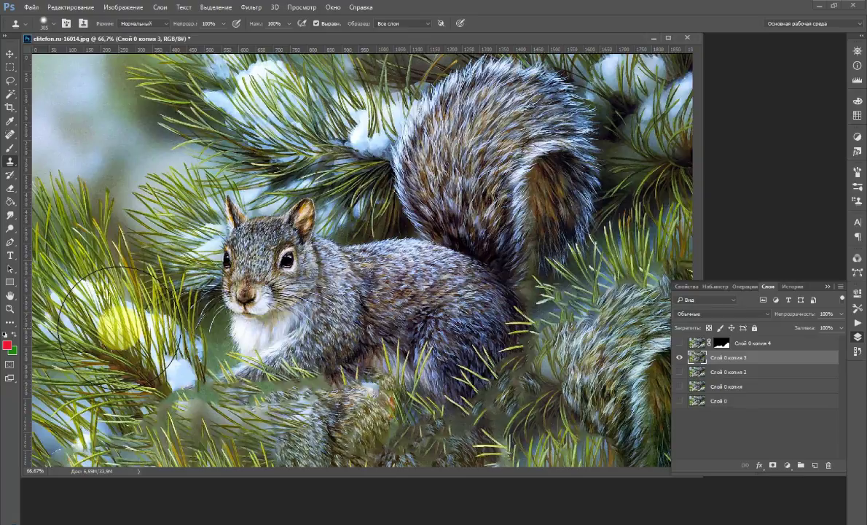
key("alt")
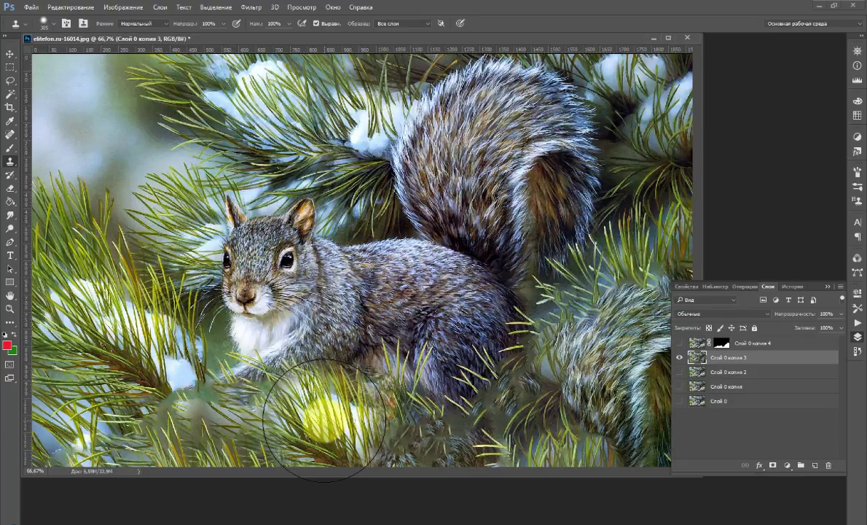
left_click(323, 417)
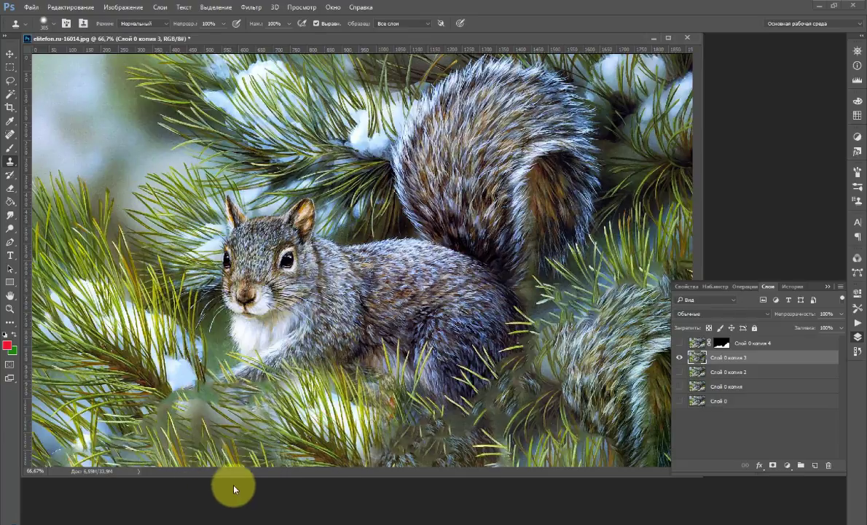
key("alt")
left_click(105, 325, "alt")
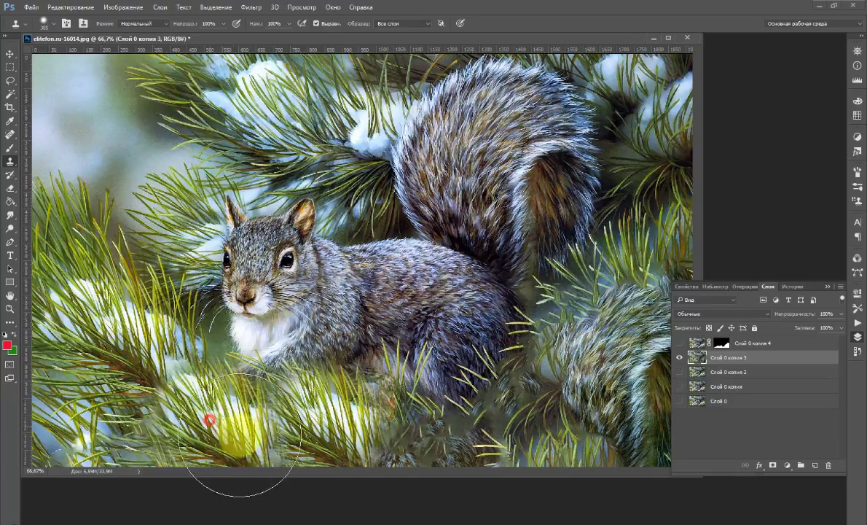
mouse_move(328, 472)
left_mouse_down()
mouse_move(449, 465)
mouse_move(549, 408)
mouse_move(536, 417)
left_mouse_up()
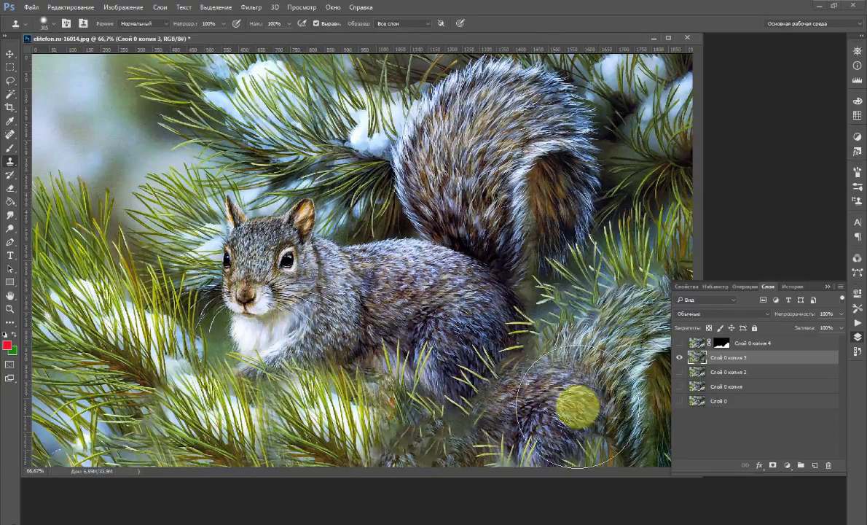
left_click(828, 288)
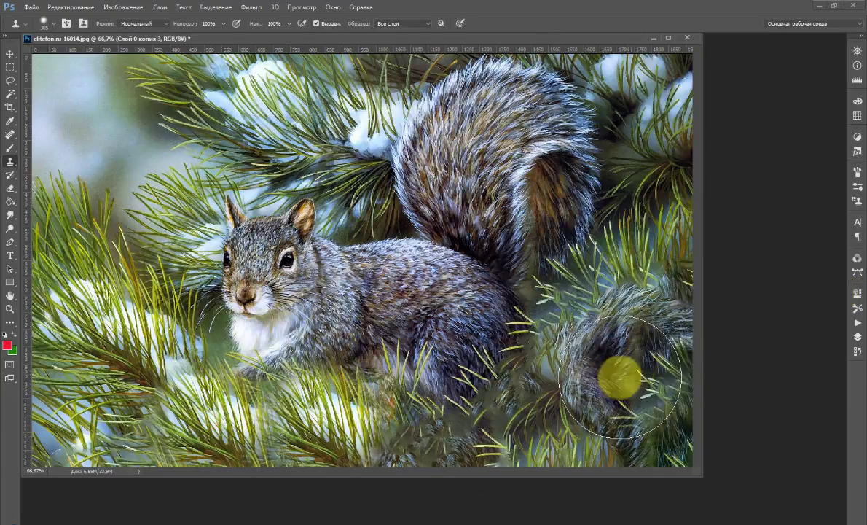
key("ctrl+z")
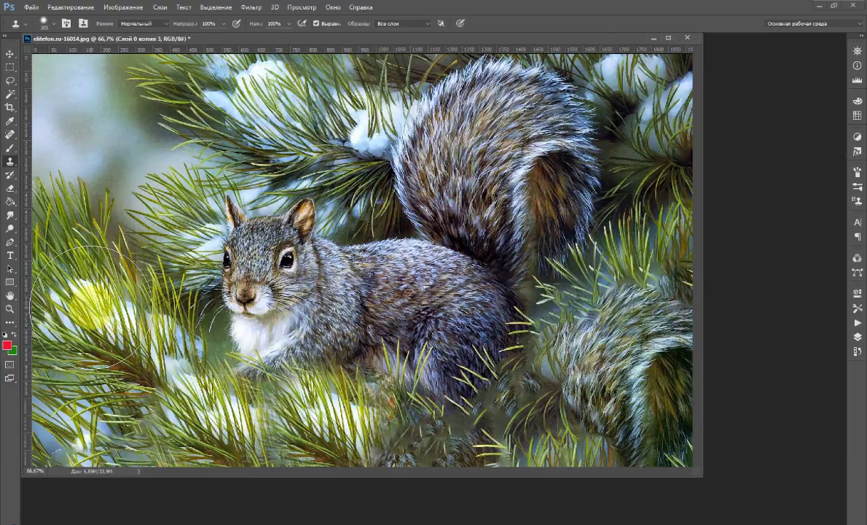
- Clone the snowy left-hand branch over the duplicated tail in the lower-right fill, and check coverage by toggling Слой 0 копия 4
key("alt")
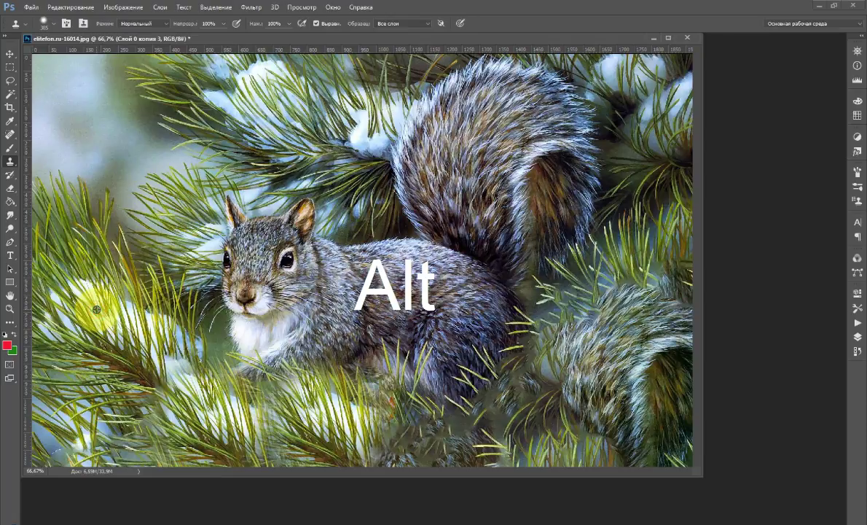
left_click(96, 309, "alt")
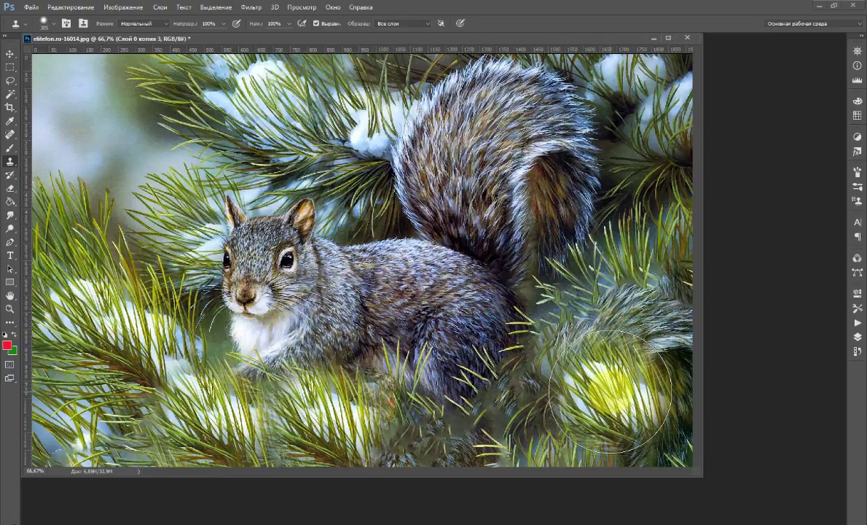
left_click_drag(609, 390, 639, 323)
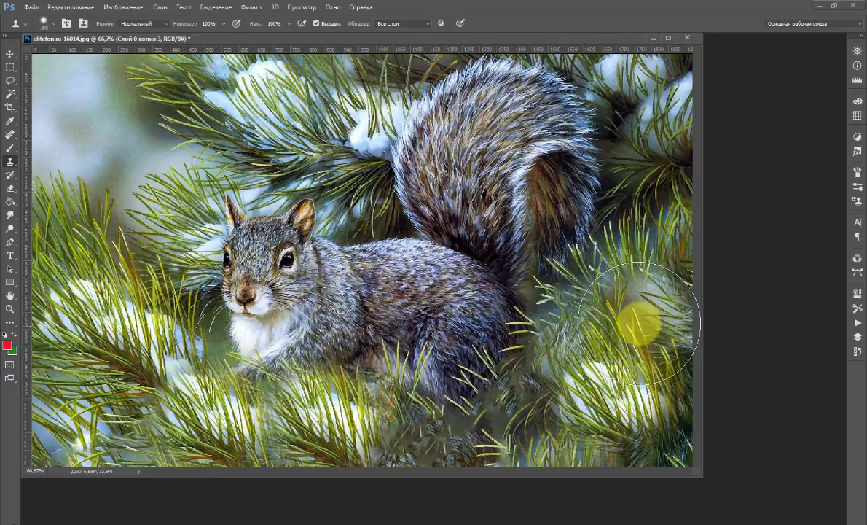
left_click(860, 338)
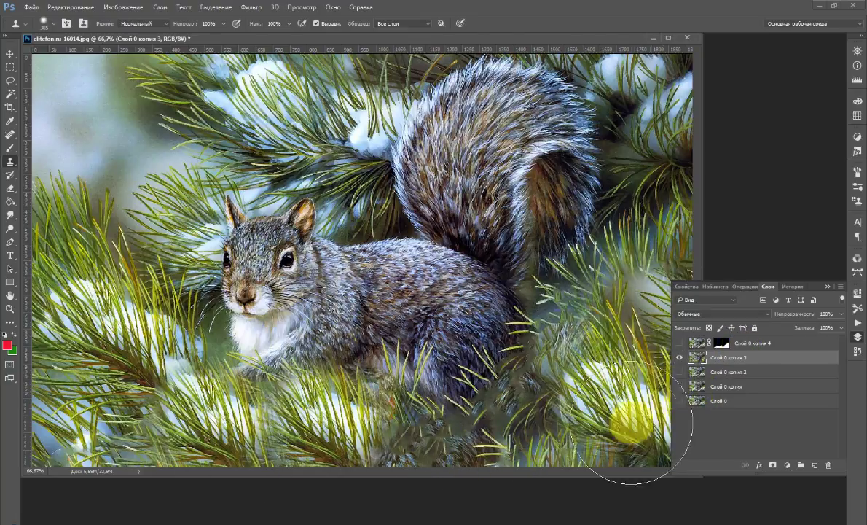
left_click(680, 350)
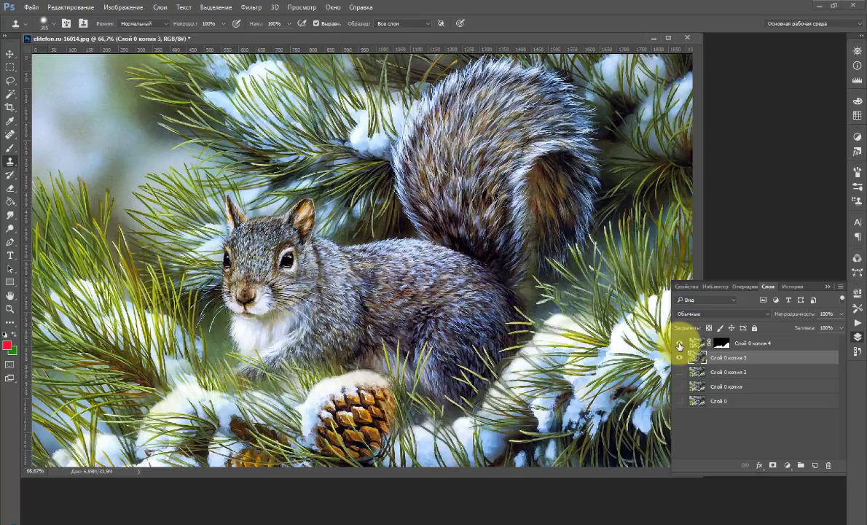
left_click(680, 343)
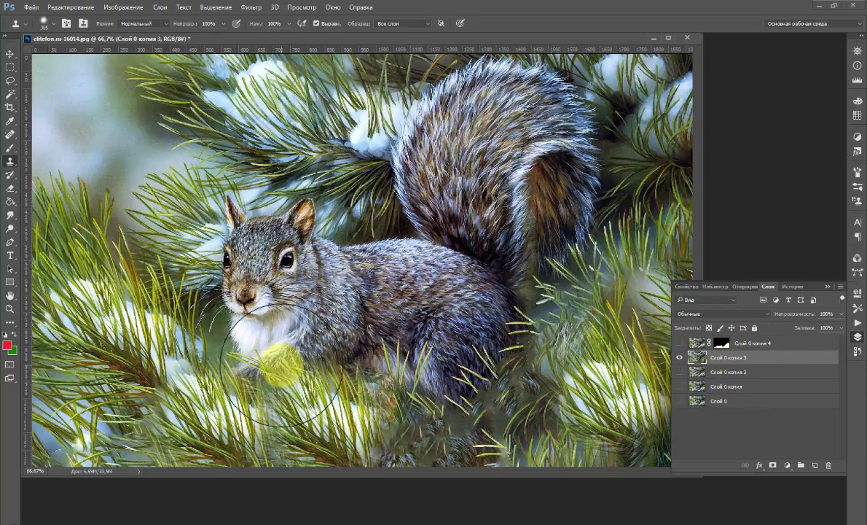
- Lasso the squirrel together with the lower branches on Слой 0 копия 3, following the tops of the branches, head and tail
left_click(10, 82)
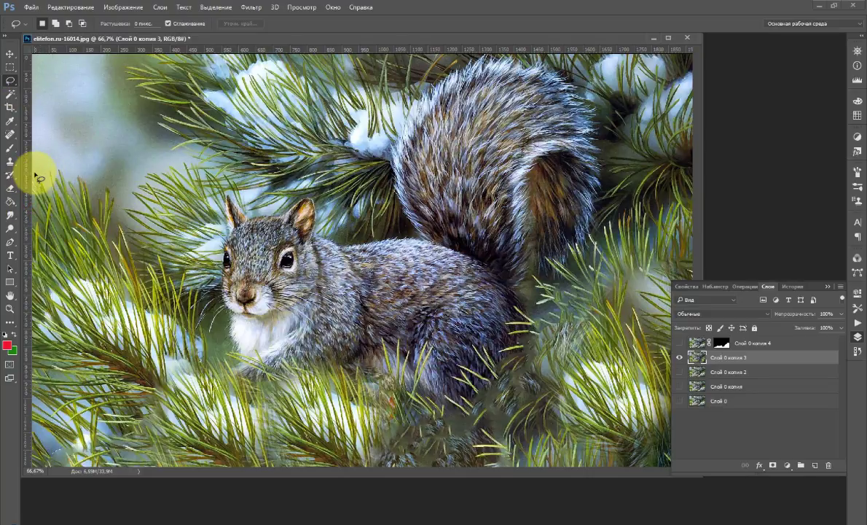
mouse_move(35, 174)
left_mouse_down()
mouse_move(84, 165)
mouse_move(100, 177)
mouse_move(127, 253)
mouse_move(156, 264)
mouse_move(201, 306)
mouse_move(208, 347)
mouse_move(223, 353)
mouse_move(215, 271)
mouse_move(227, 230)
left_mouse_up()
mouse_move(234, 194)
left_mouse_down()
mouse_move(290, 210)
mouse_move(309, 199)
mouse_move(320, 233)
mouse_move(389, 236)
mouse_move(406, 227)
mouse_move(398, 192)
mouse_move(406, 150)
mouse_move(447, 91)
mouse_move(472, 75)
mouse_move(513, 71)
mouse_move(553, 80)
mouse_move(591, 121)
mouse_move(593, 208)
mouse_move(572, 272)
left_mouse_up()
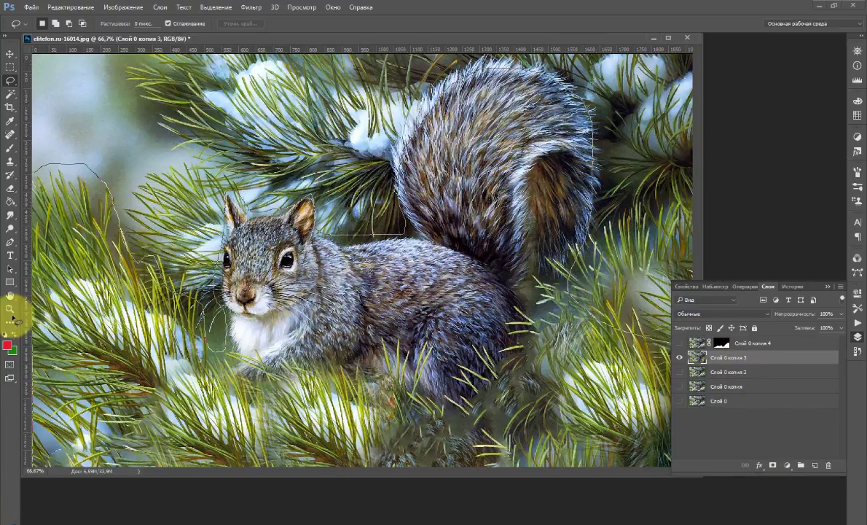
left_click(37, 175)
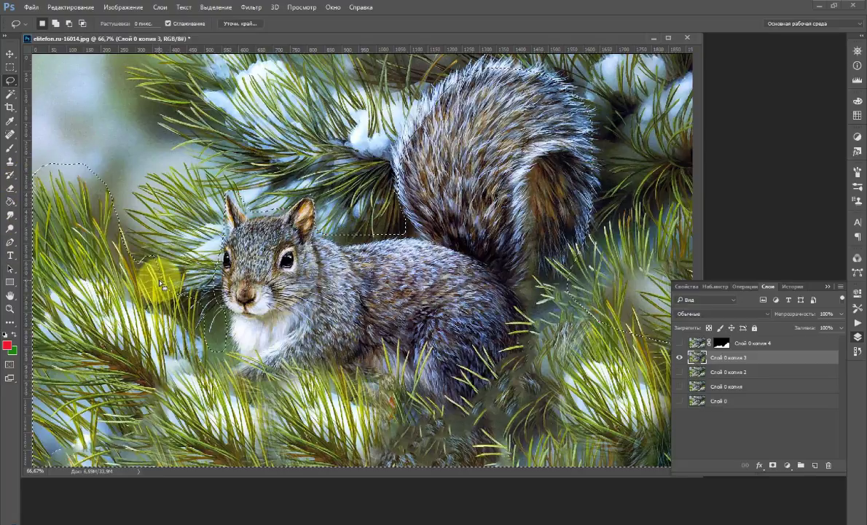
- Refine the squirrel selection's edge with a 47.5 px radius and Smart Radius off, previewing the radius and outputting to a masked new layer
left_click(233, 26)
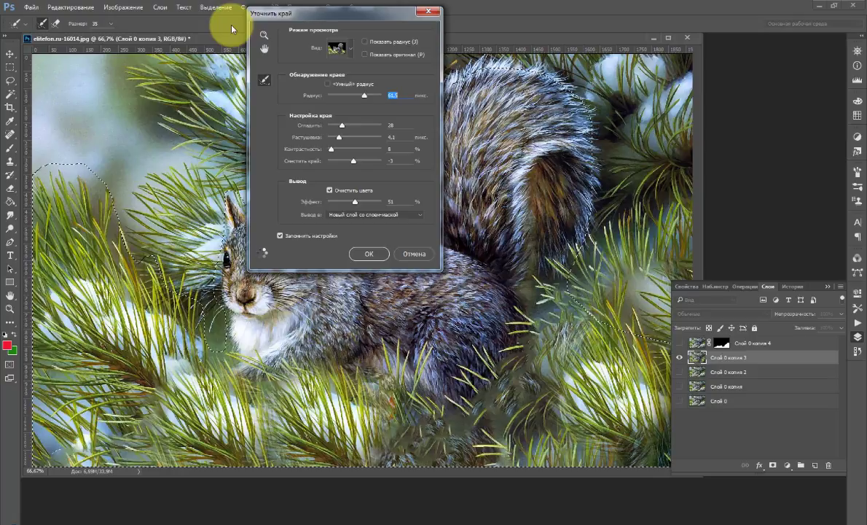
left_click_drag(339, 16, 722, 41)
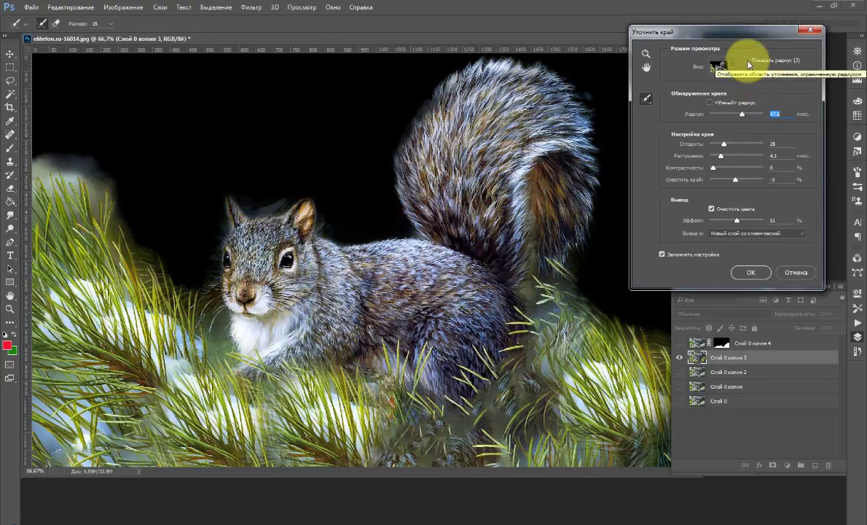
left_click(746, 61)
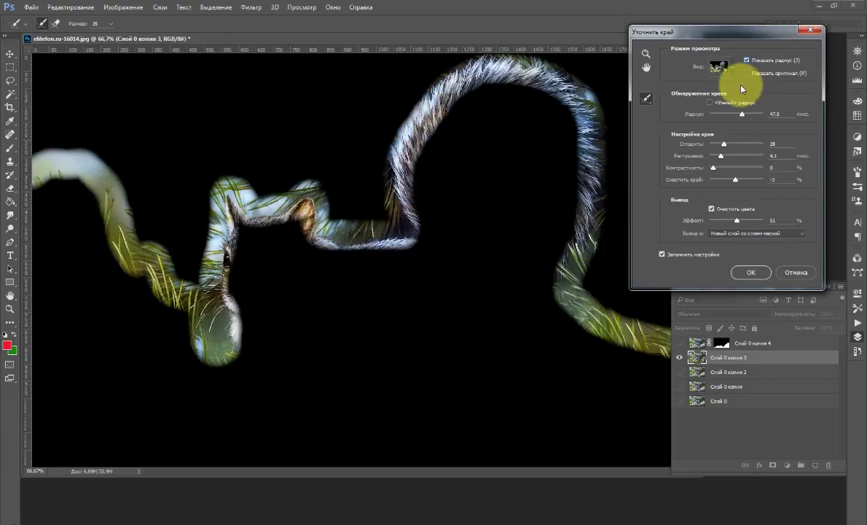
left_click(746, 60)
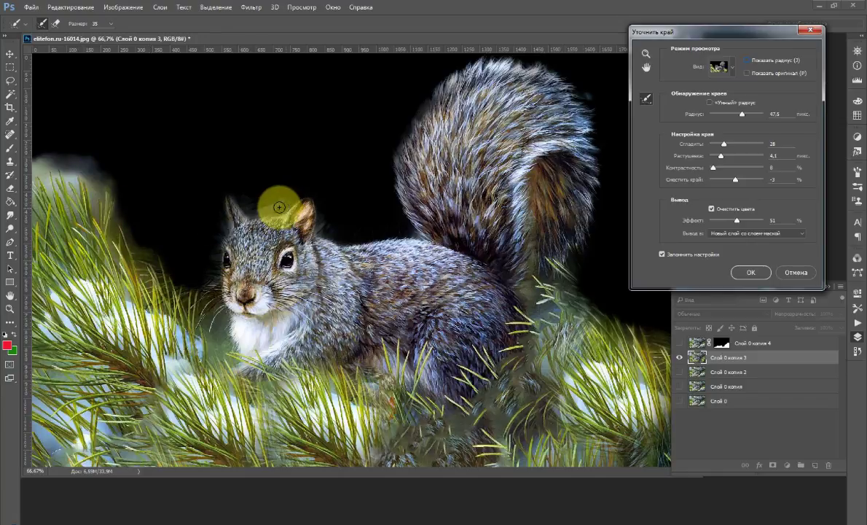
left_click(750, 274)
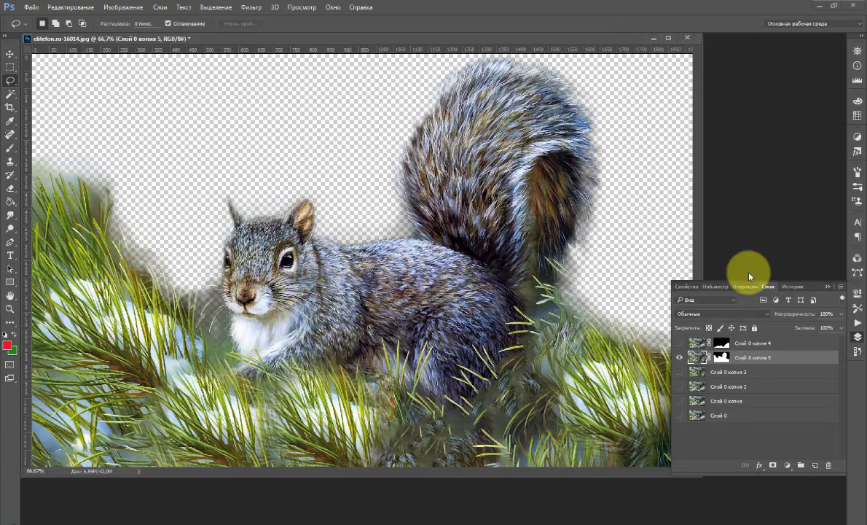
- Preview Слой 0 копия 4 over the squirrel cutout, hide both masked layers, and show and select Слой 0 копия 3
left_click(680, 344)
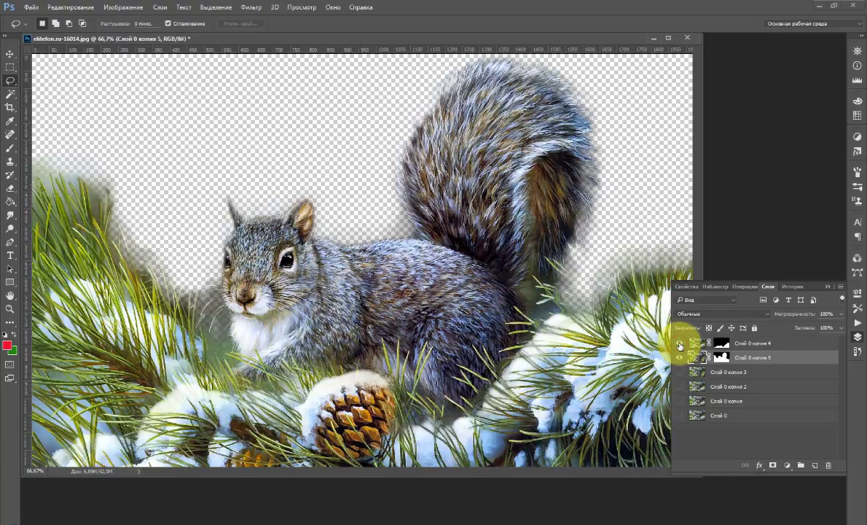
left_click(680, 344)
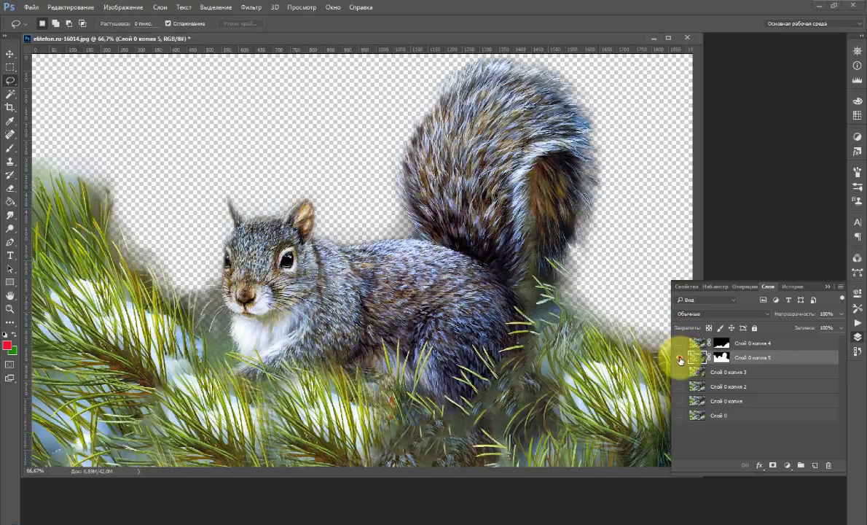
left_click(680, 358)
left_click(679, 373)
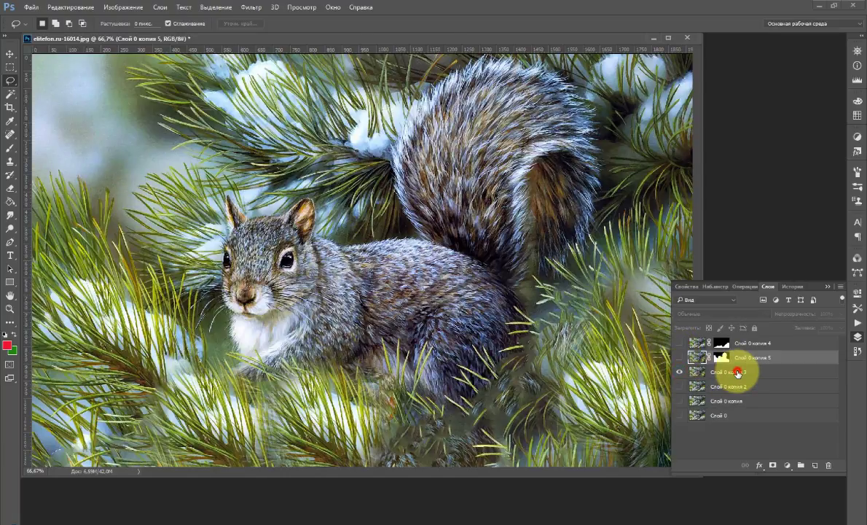
left_click(737, 373)
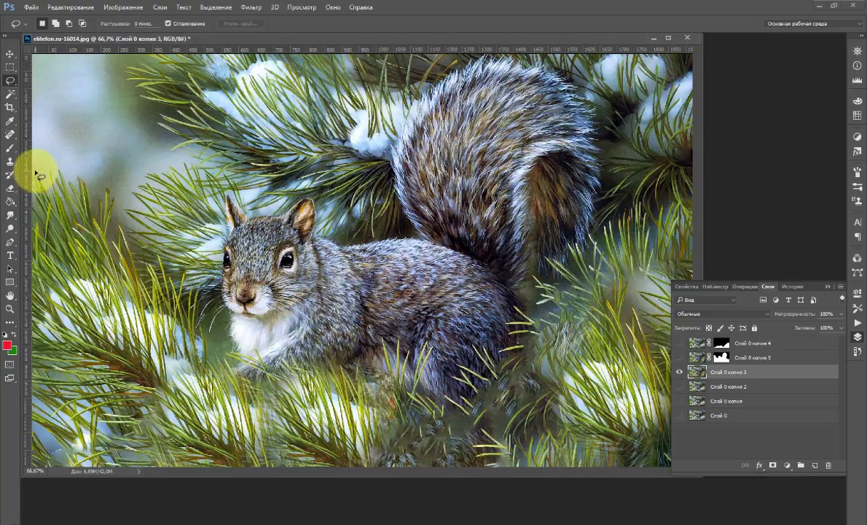
- Lasso loosely around the squirrel and lower branches on Слой 0 копия 3, replace them with a 100% Content-Aware fill, and deselect
mouse_move(35, 169)
left_mouse_down()
mouse_move(82, 172)
mouse_move(99, 184)
mouse_move(137, 252)
mouse_move(166, 272)
mouse_move(209, 372)
mouse_move(216, 324)
mouse_move(204, 260)
mouse_move(230, 185)
mouse_move(260, 206)
mouse_move(329, 199)
mouse_move(357, 226)
mouse_move(388, 236)
mouse_move(387, 159)
mouse_move(417, 100)
mouse_move(453, 67)
mouse_move(536, 49)
mouse_move(597, 95)
mouse_move(617, 204)
mouse_move(700, 237)
mouse_move(731, 271)
mouse_move(747, 398)
mouse_move(723, 474)
mouse_move(581, 516)
mouse_move(51, 506)
mouse_move(21, 449)
mouse_move(10, 315)
mouse_move(37, 172)
left_mouse_up()
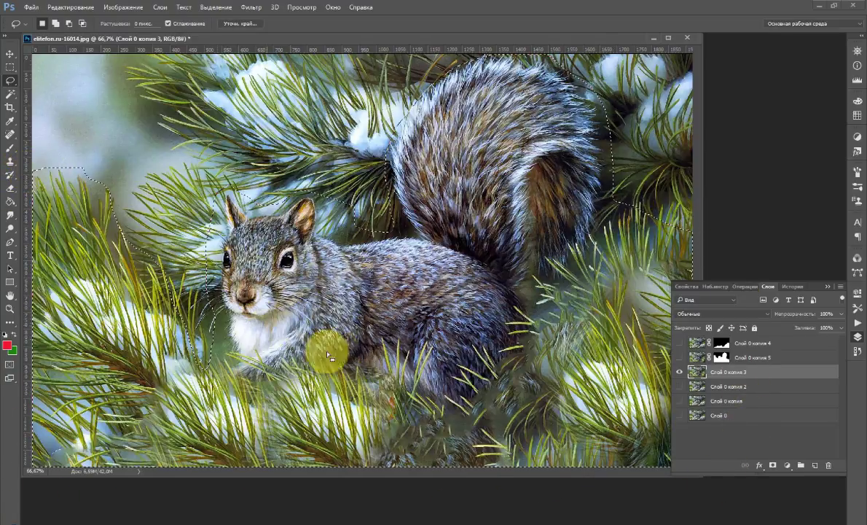
right_click(374, 356)
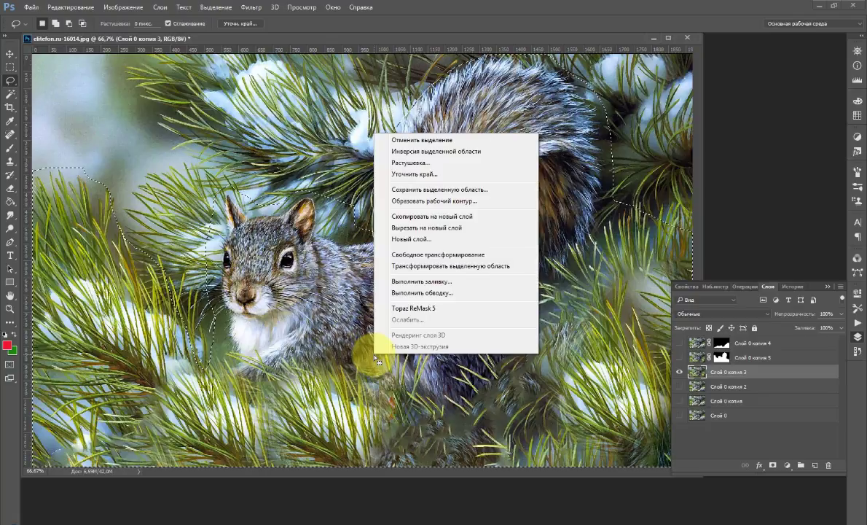
left_click(420, 282)
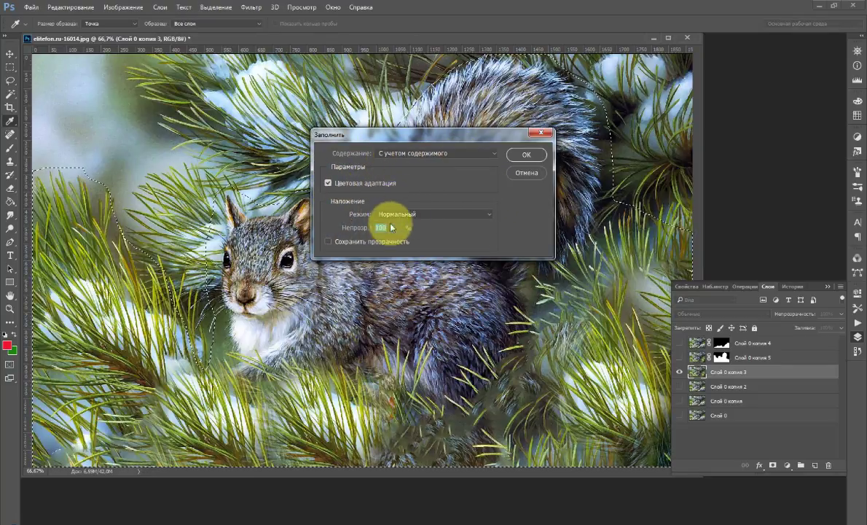
left_click(527, 157)
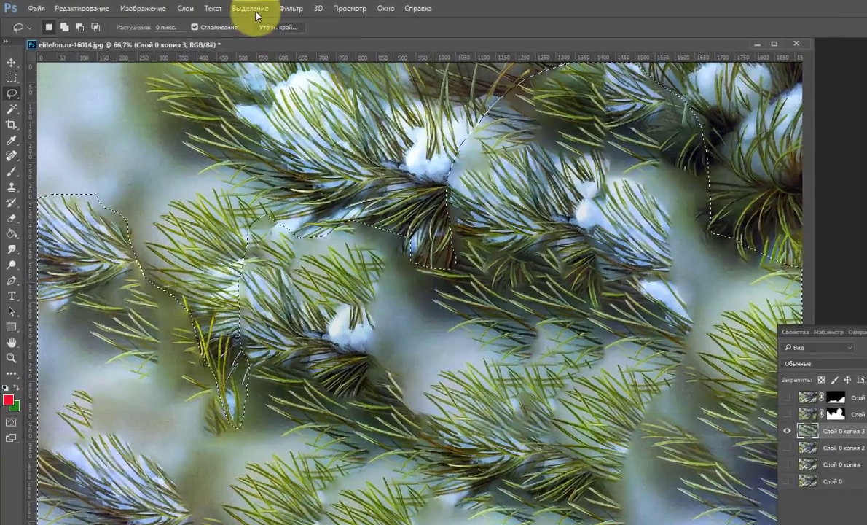
left_click(216, 7)
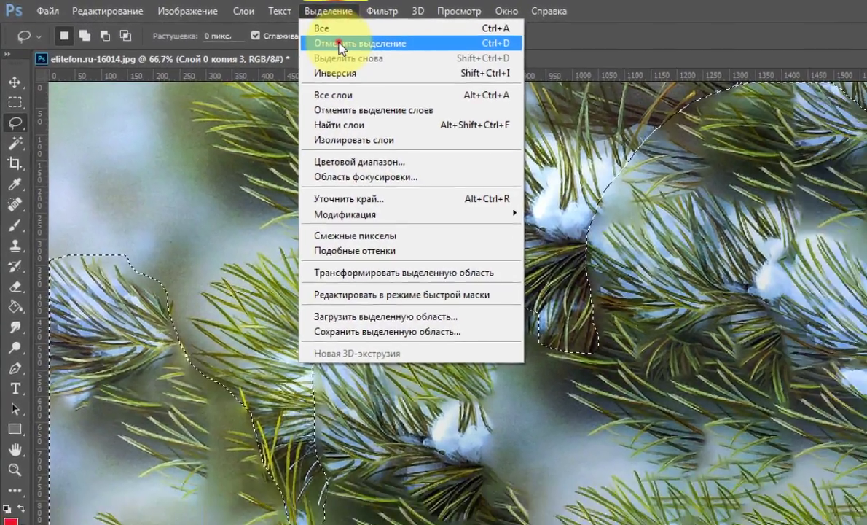
left_click(374, 48)
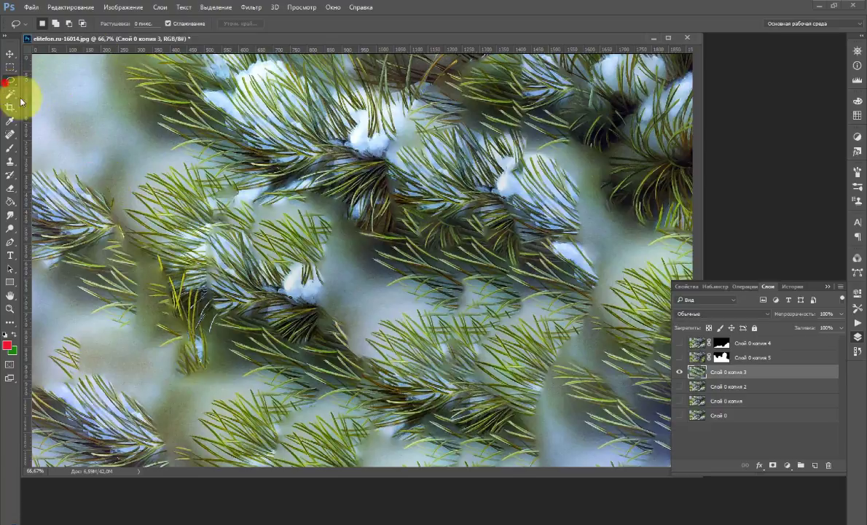
- Lasso the blurred background in the image's upper-left corner and invert the selection to cover all the remaining branches
mouse_move(37, 162)
left_mouse_down()
mouse_move(78, 170)
mouse_move(118, 210)
mouse_move(124, 188)
mouse_move(178, 161)
mouse_move(167, 151)
mouse_move(171, 137)
mouse_move(120, 85)
mouse_move(135, 57)
mouse_move(120, 42)
mouse_move(27, 48)
mouse_move(39, 165)
left_mouse_up()
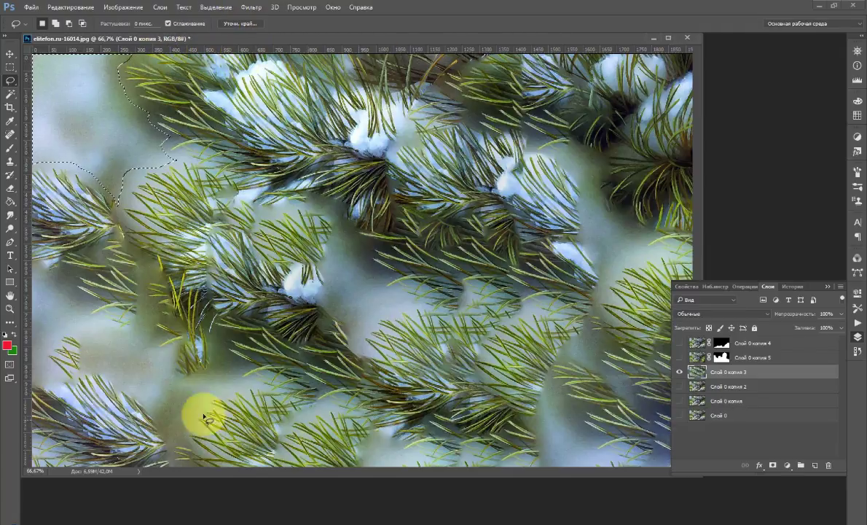
left_click(211, 10)
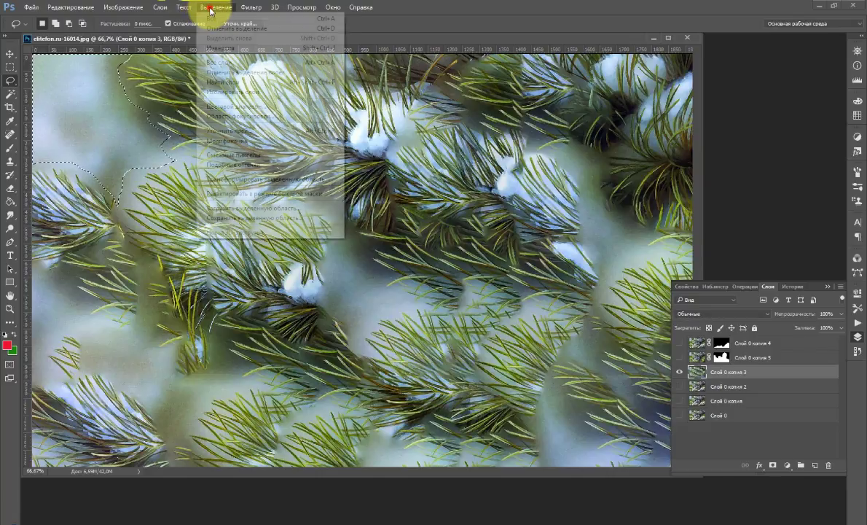
left_click(224, 50)
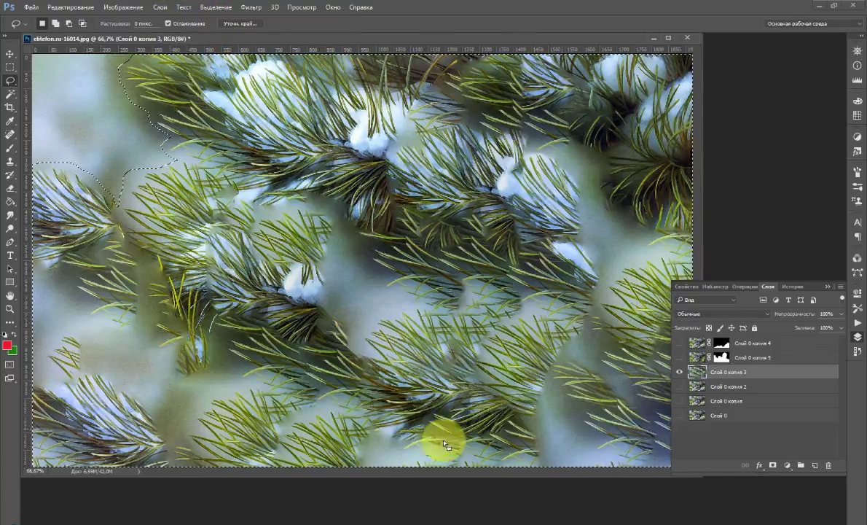
- Refine the branch selection's edge with a 5.3 px radius, smoothing 29 and feather 15.1 px, outputting to a new layer with a mask
left_click(244, 24)
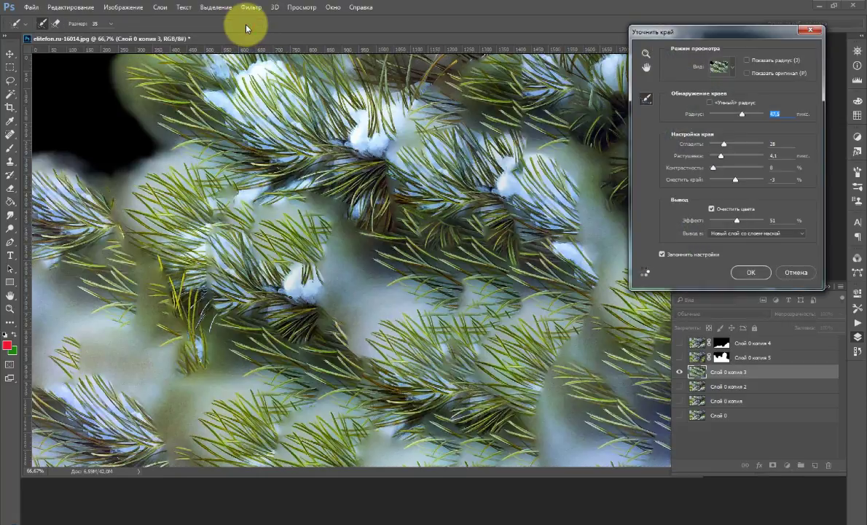
left_click_drag(744, 118, 754, 118)
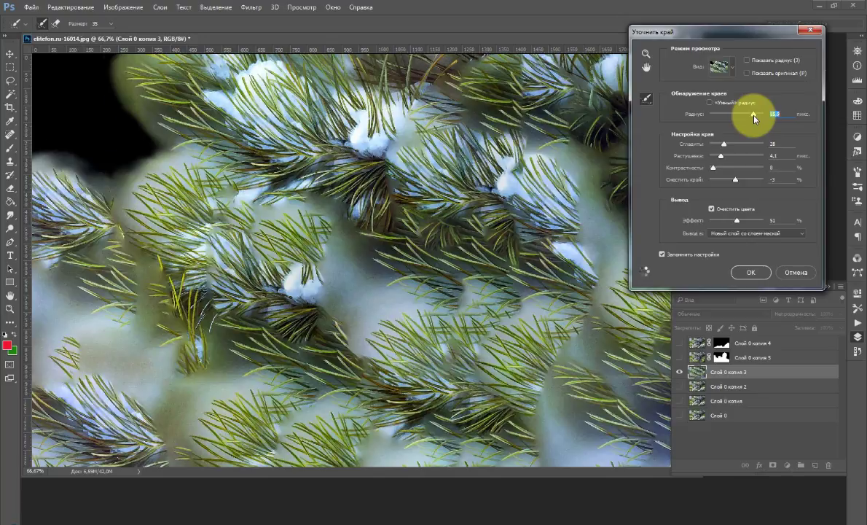
left_click_drag(755, 118, 725, 118)
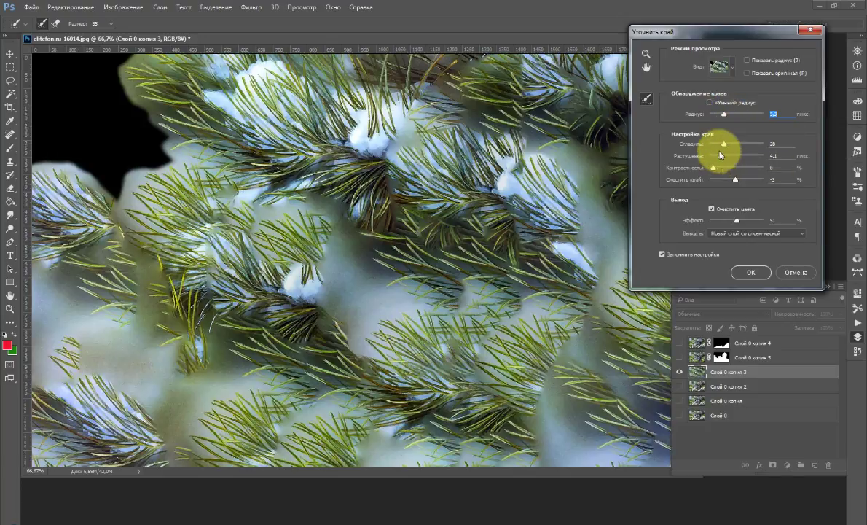
left_click_drag(724, 148, 736, 149)
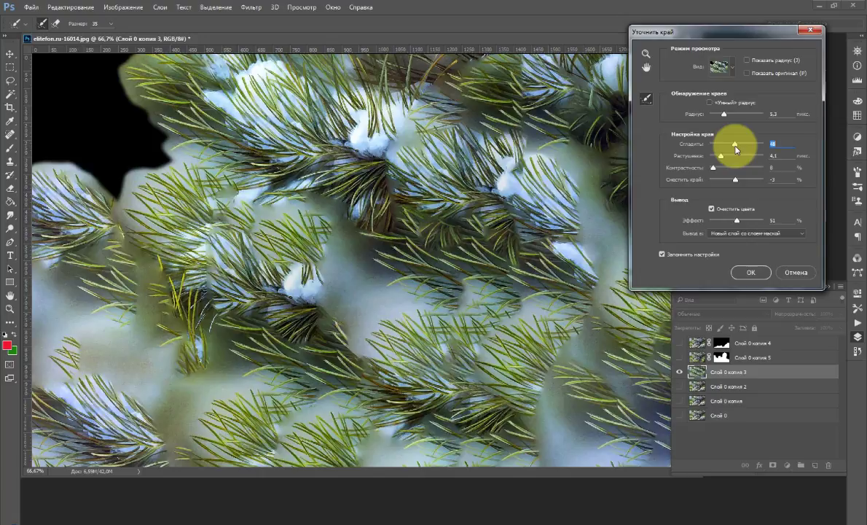
left_click_drag(736, 149, 724, 146)
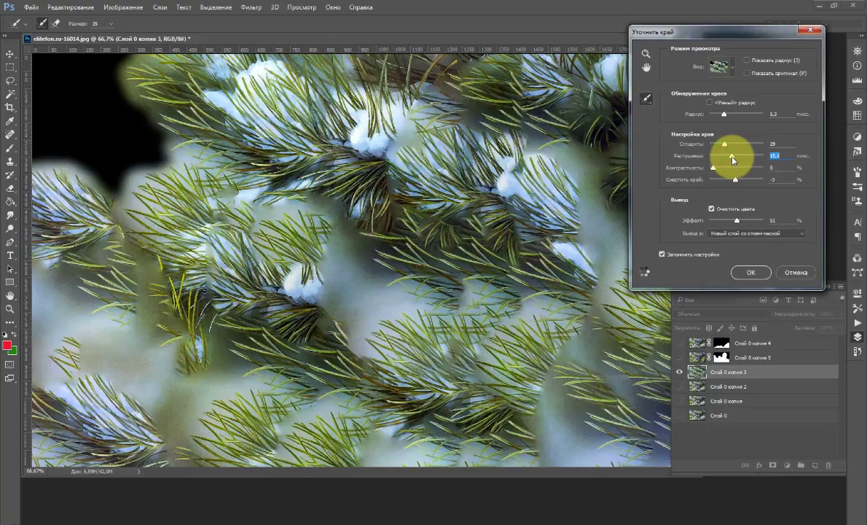
left_click(749, 273)
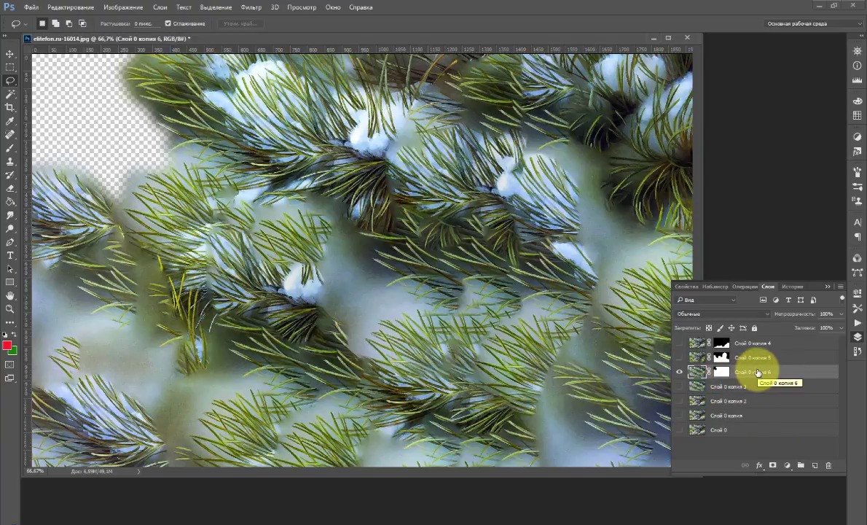
- Hide the masked layer Слой 0 копия 6, and show and select Слой 0 копия 3
left_click(678, 371)
left_click(679, 384)
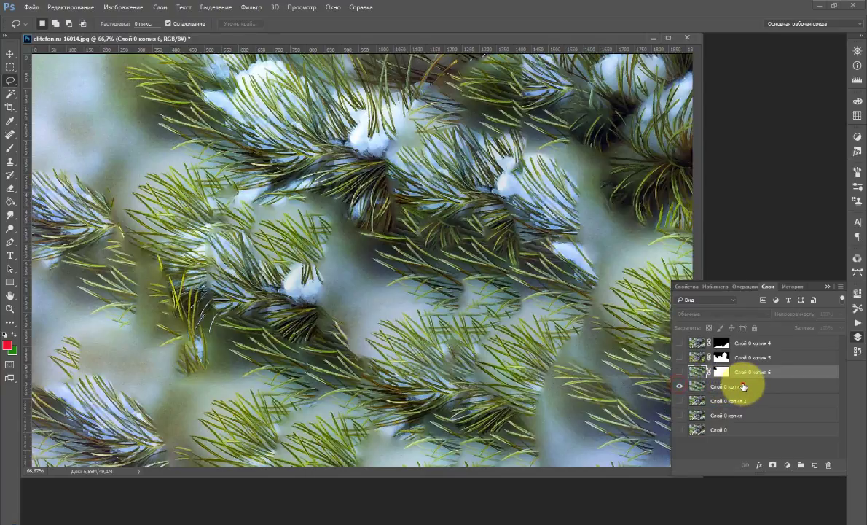
left_click(743, 386)
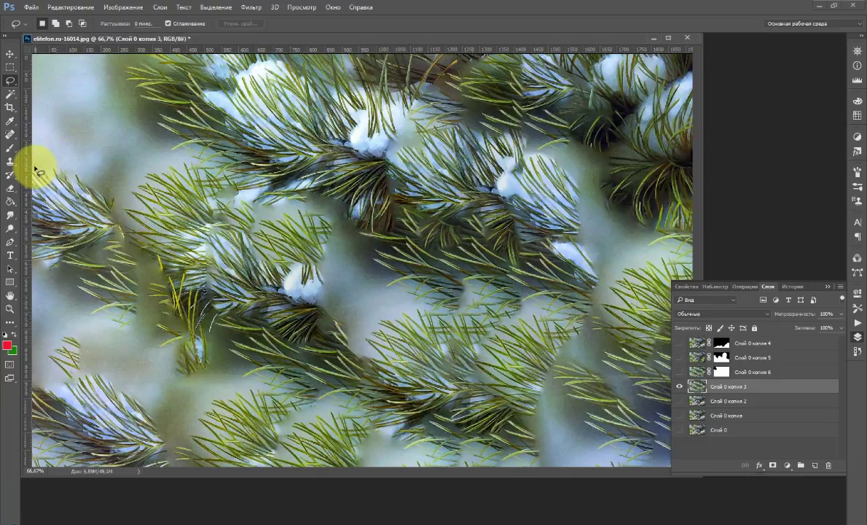
- Lasso the blurred upper-left background on Слой 0 копия 3 and invert the selection to cover all the branches
mouse_move(34, 166)
left_mouse_down()
mouse_move(56, 158)
mouse_move(96, 176)
mouse_move(119, 208)
mouse_move(148, 165)
mouse_move(196, 159)
mouse_move(159, 150)
mouse_move(160, 135)
mouse_move(142, 122)
mouse_move(123, 74)
mouse_move(136, 53)
mouse_move(59, 41)
mouse_move(36, 43)
mouse_move(15, 109)
mouse_move(15, 156)
mouse_move(34, 168)
left_mouse_up()
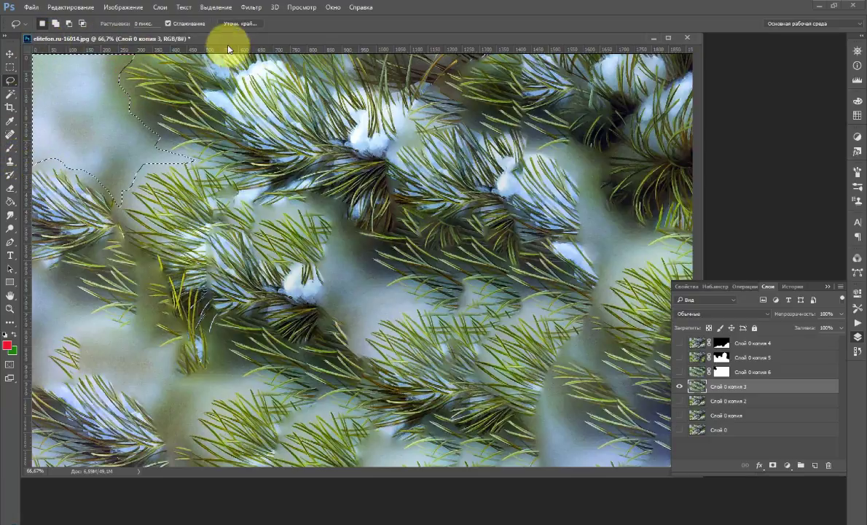
left_click(215, 12)
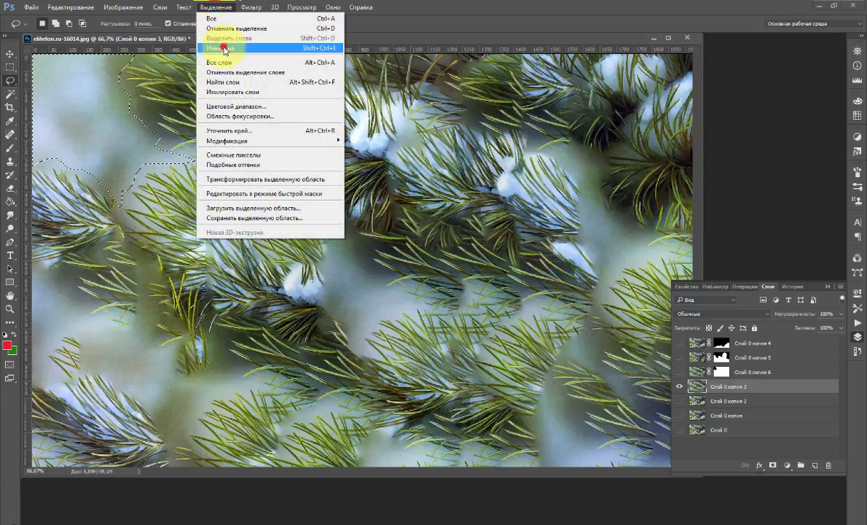
left_click(226, 46)
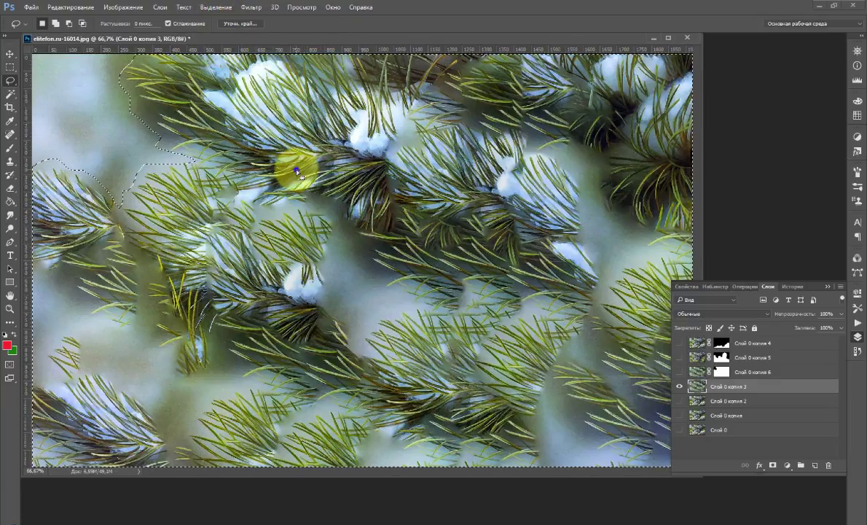
- Replace the selected branches with a 100% Content-Aware fill using colour adaptation, and deselect
right_click(296, 170)
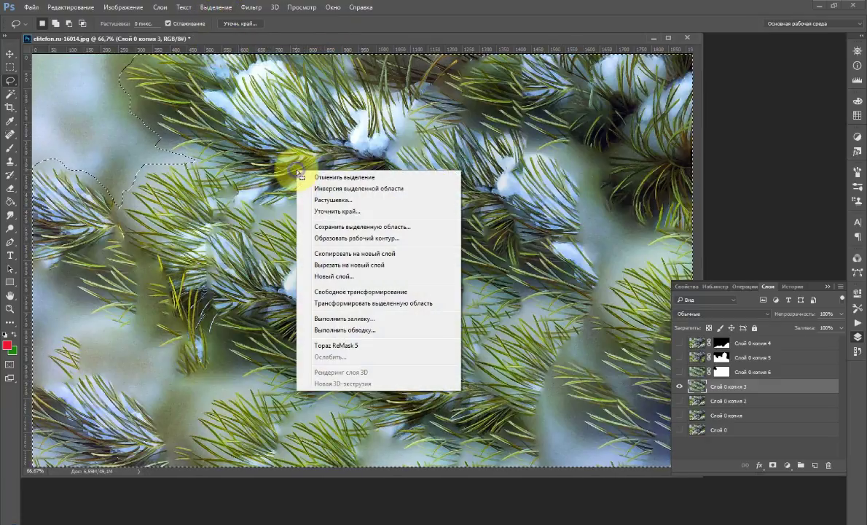
left_click(353, 321)
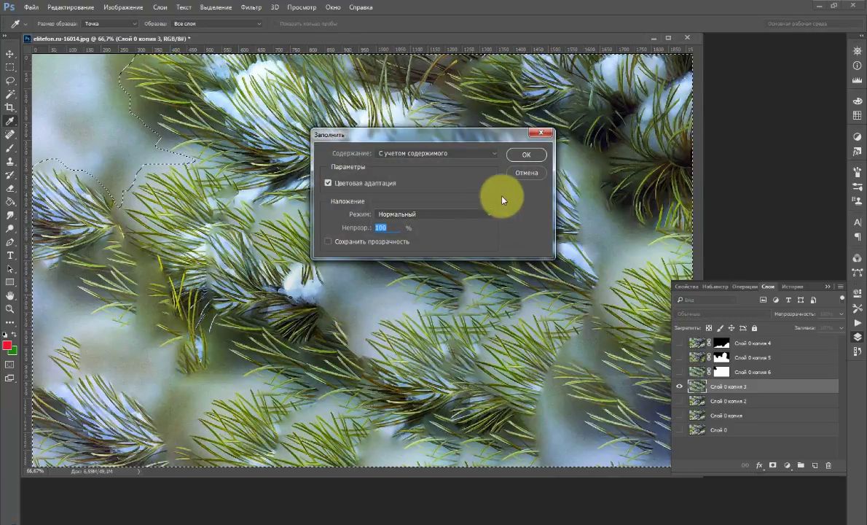
left_click(526, 153)
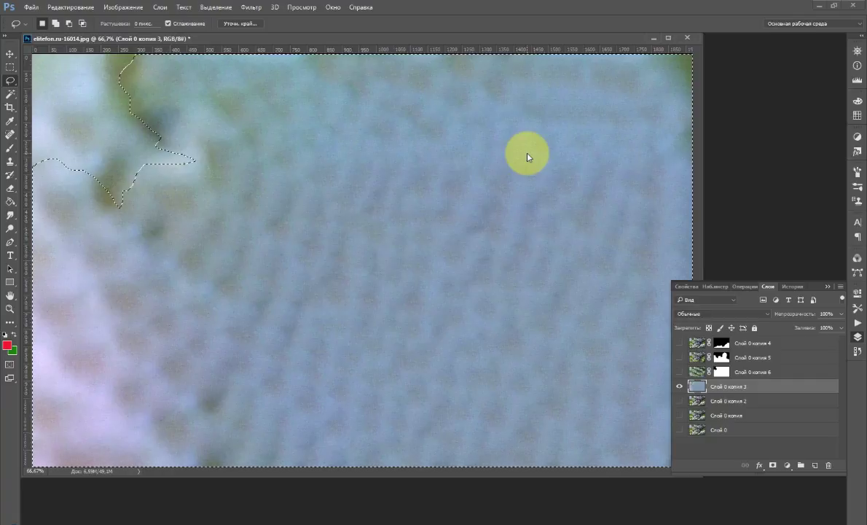
left_click(220, 10)
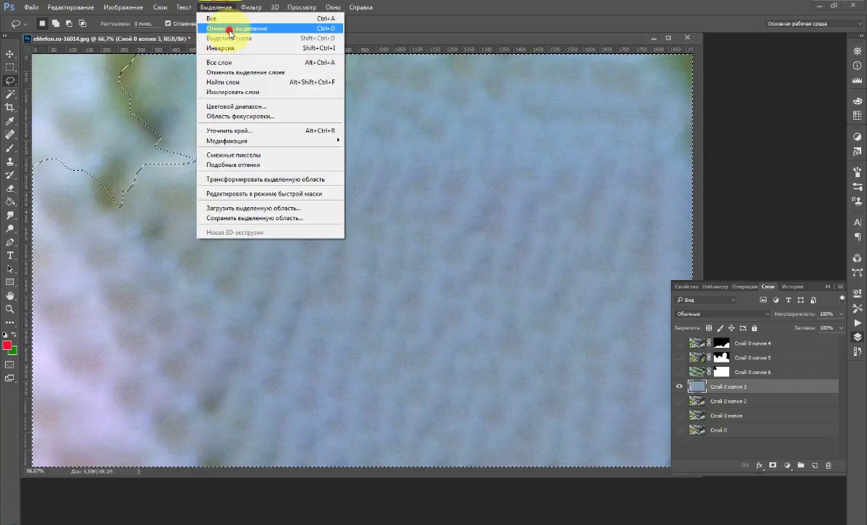
left_click(229, 32)
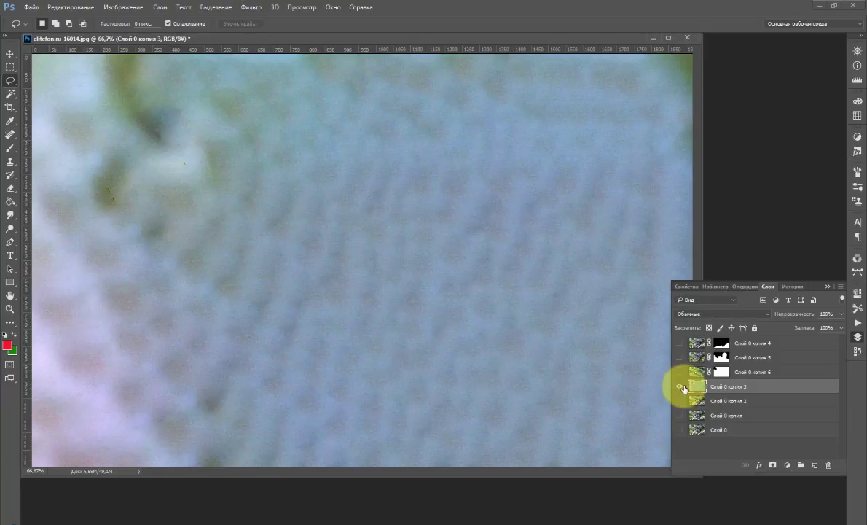
- Show the three masked layers and delete the unneeded layers Слой 0 копия 2, Слой 0 копия and Слой 0
left_click_drag(678, 373, 679, 345)
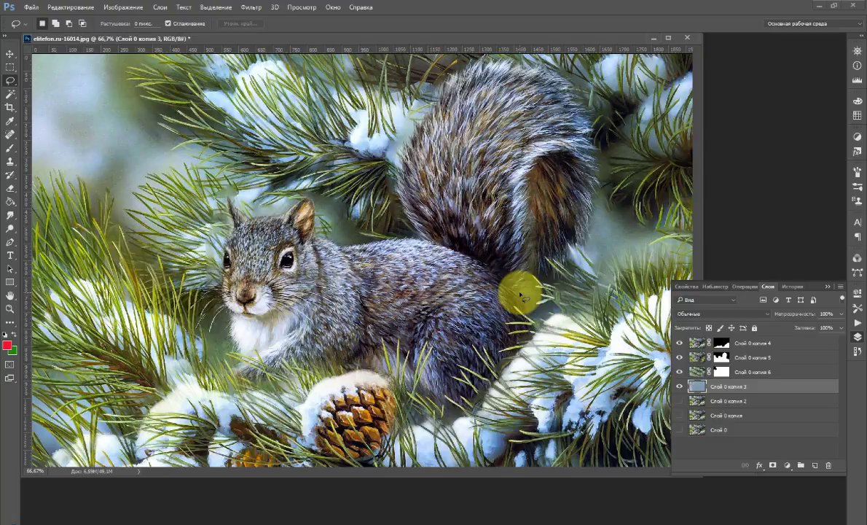
left_click(756, 402)
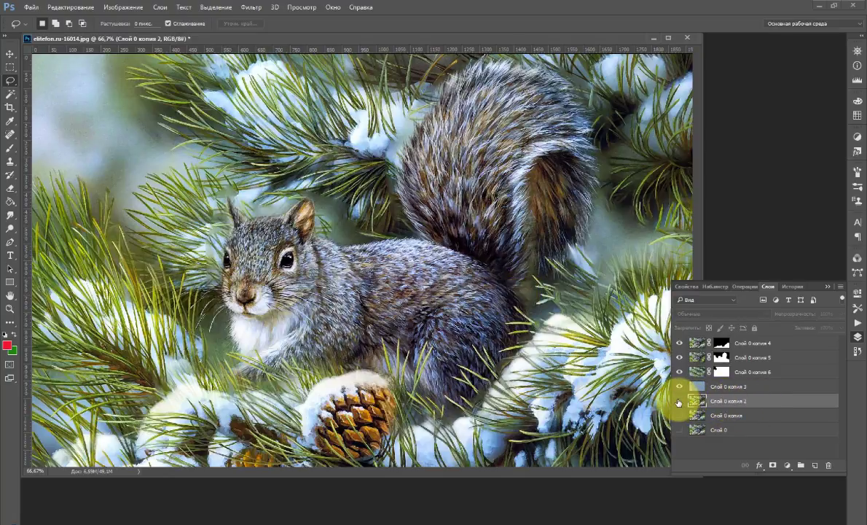
left_click(678, 401)
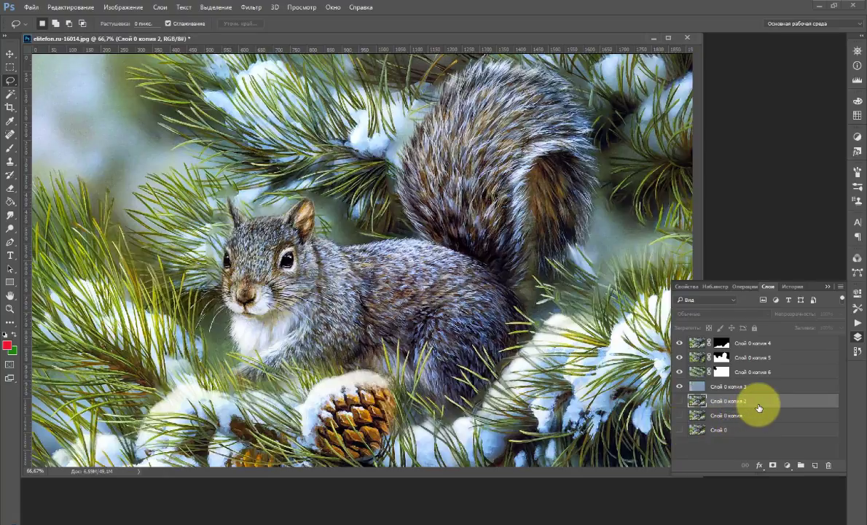
key("ctrl")
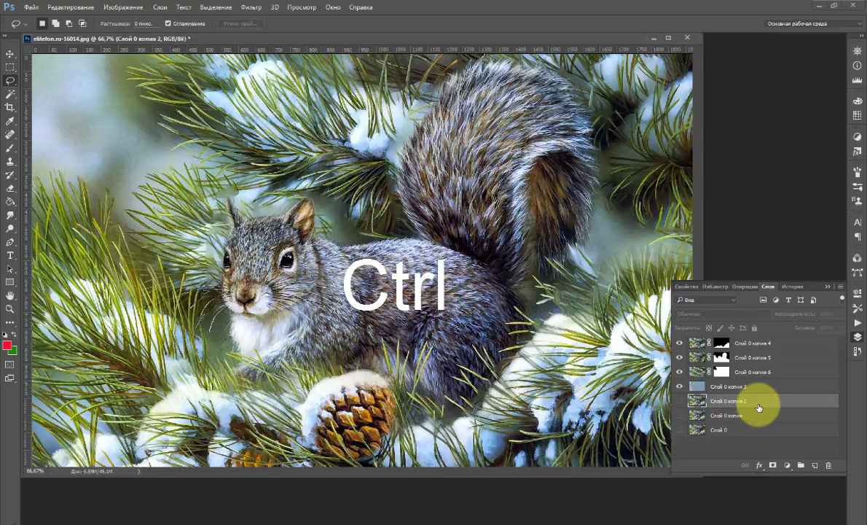
left_click(756, 410)
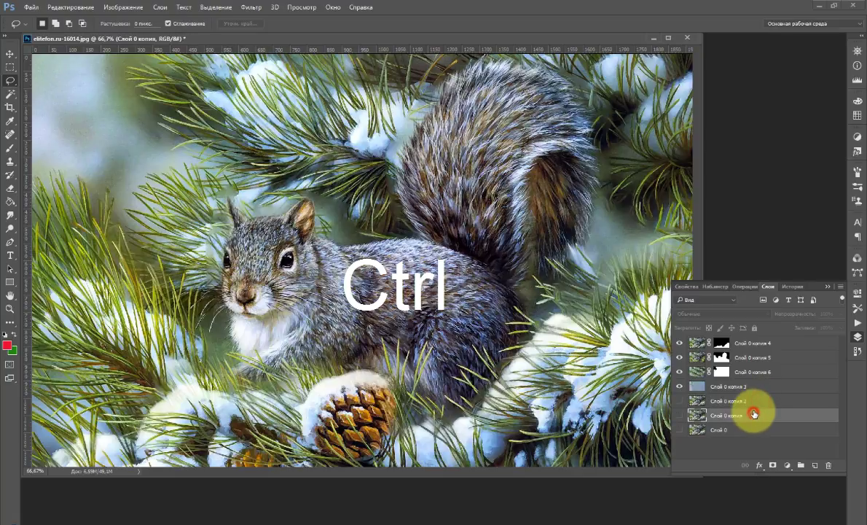
left_click(755, 405, "ctrl")
left_click(754, 430, "ctrl")
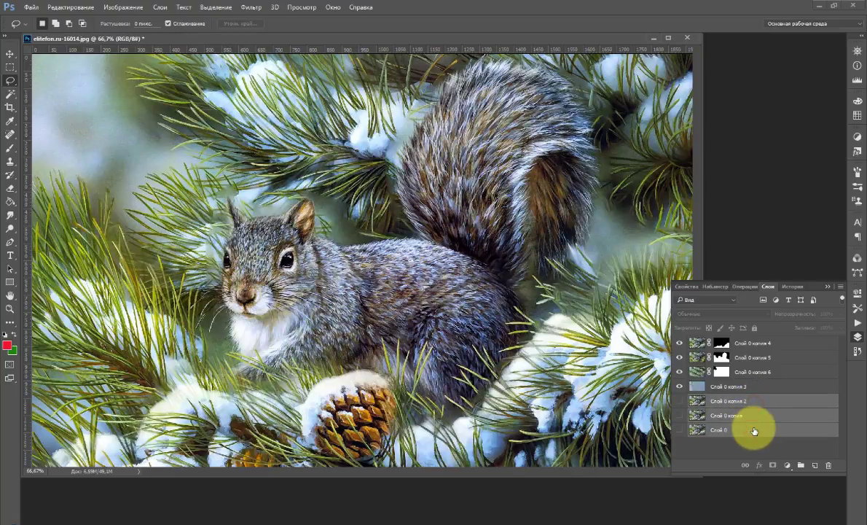
right_click(754, 430)
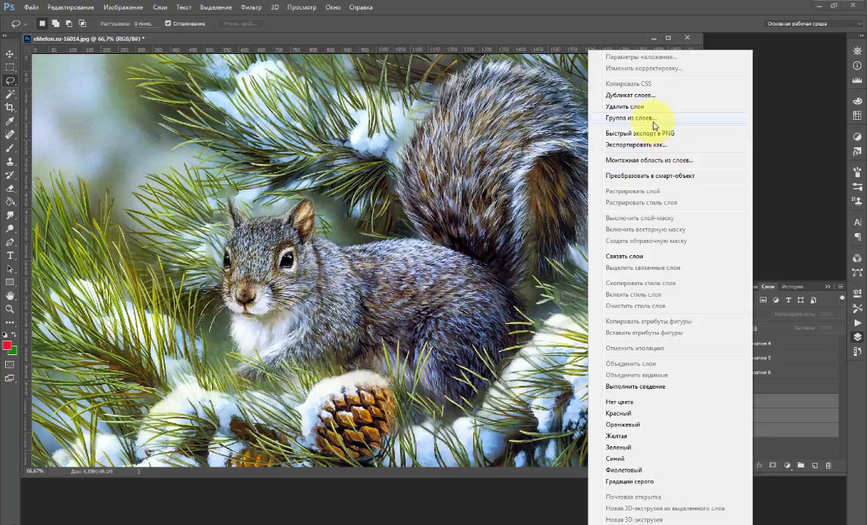
left_click(647, 108)
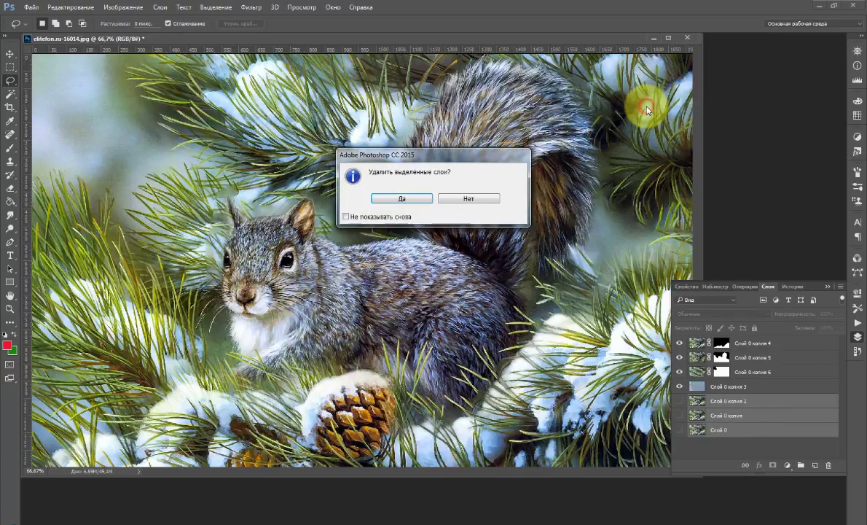
left_click(427, 196)
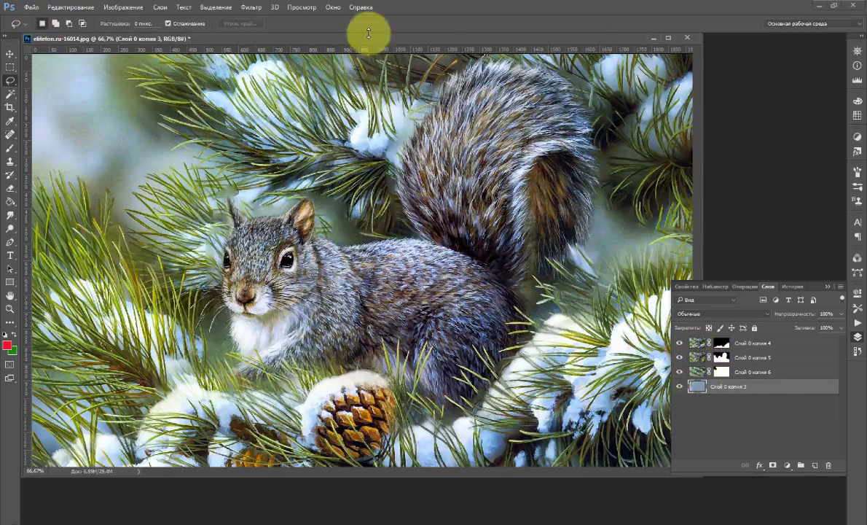
- Export only the visible layers as PNG-24 files with prefix elitefon, ICC profile and transparency on, and interlacing and layer trimming off
left_click(30, 7)
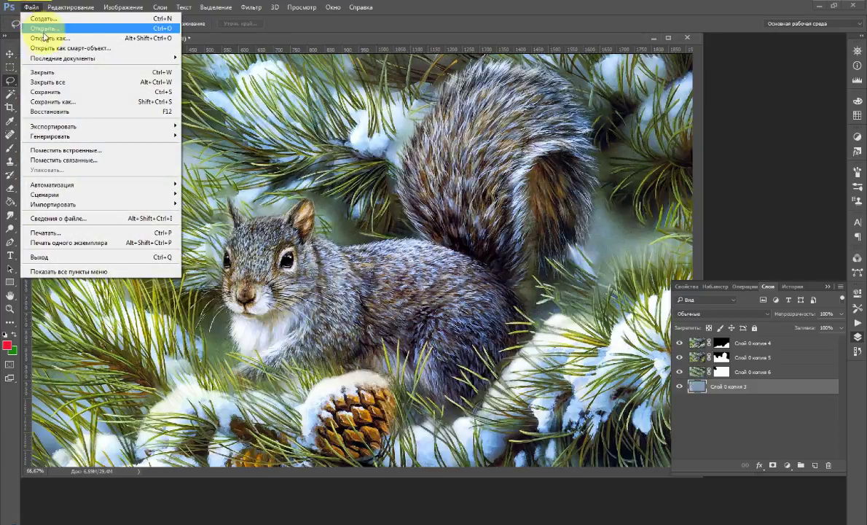
mouse_move(58, 127)
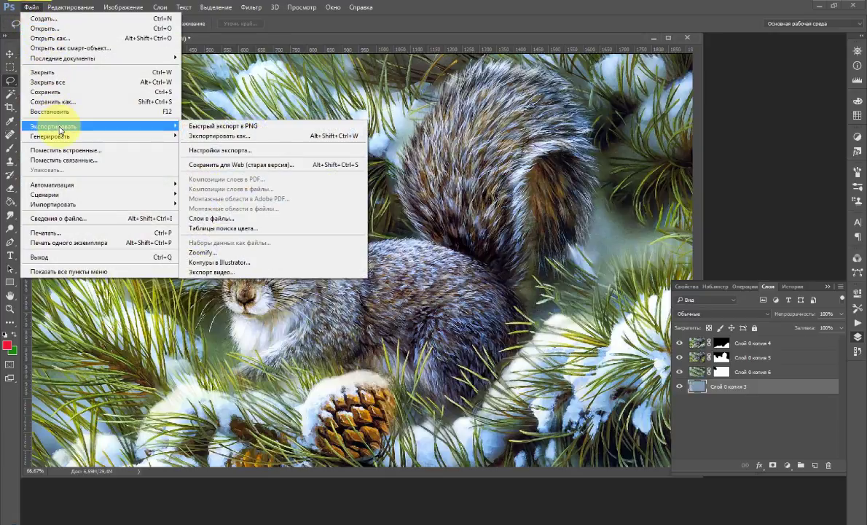
left_click(232, 219)
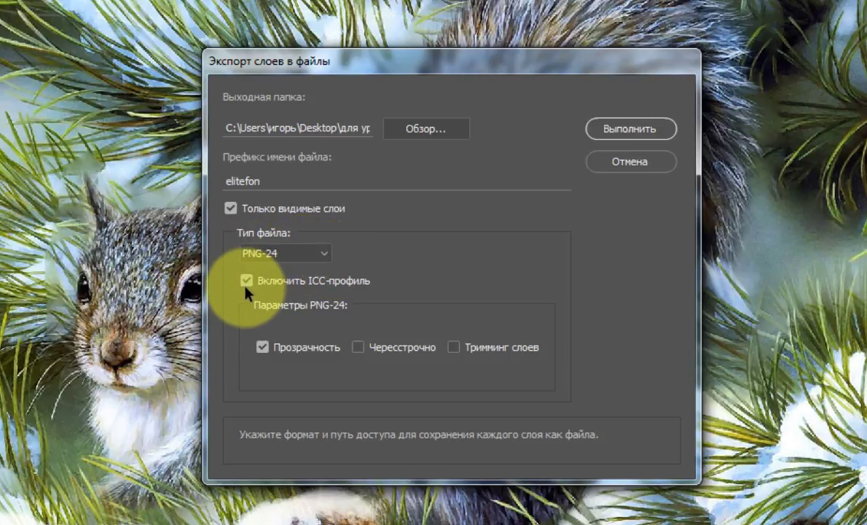
left_click(262, 349)
left_click(263, 348)
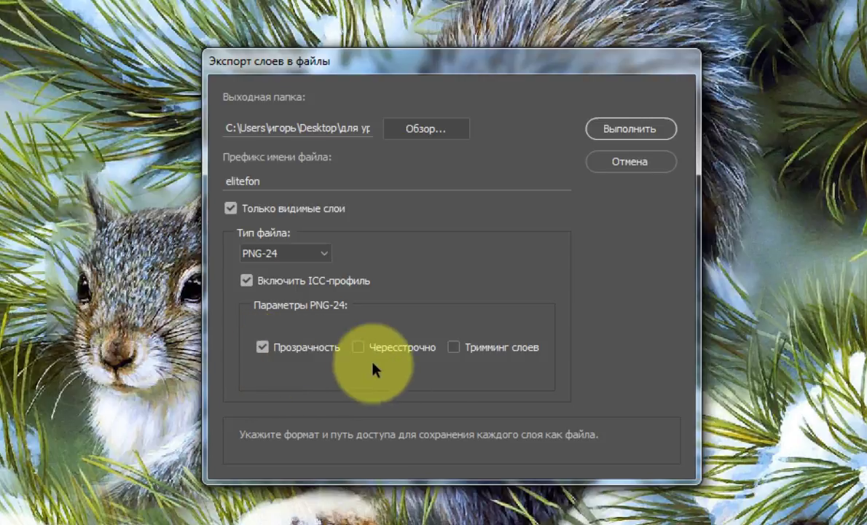
double_click(454, 348)
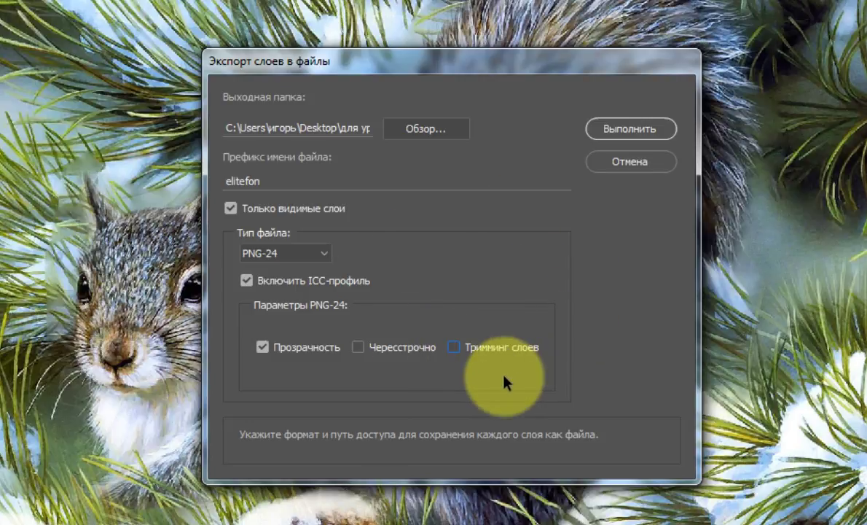
left_click(641, 128)
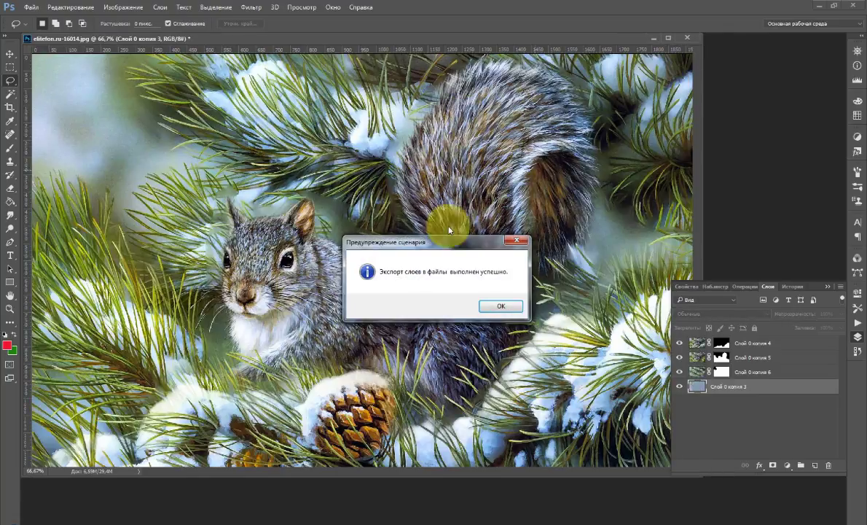
left_click(502, 307)
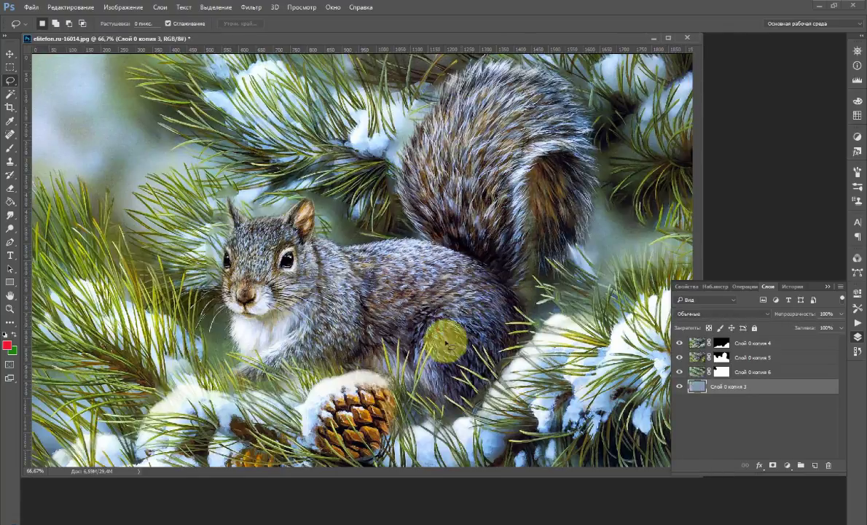
- Switch to ProShow and add the four exported PNG images, elitefon_0000 through elitefon_0003, as layers to Slide 1
left_click(396, 521)
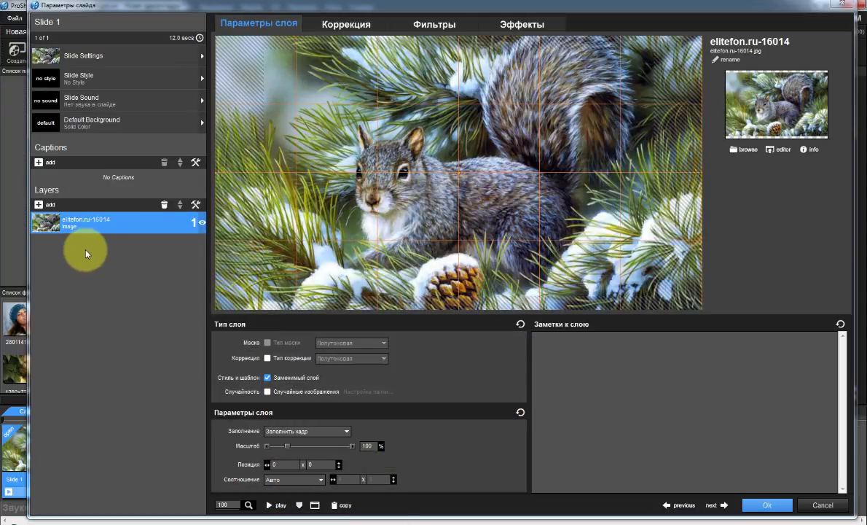
left_click(40, 206)
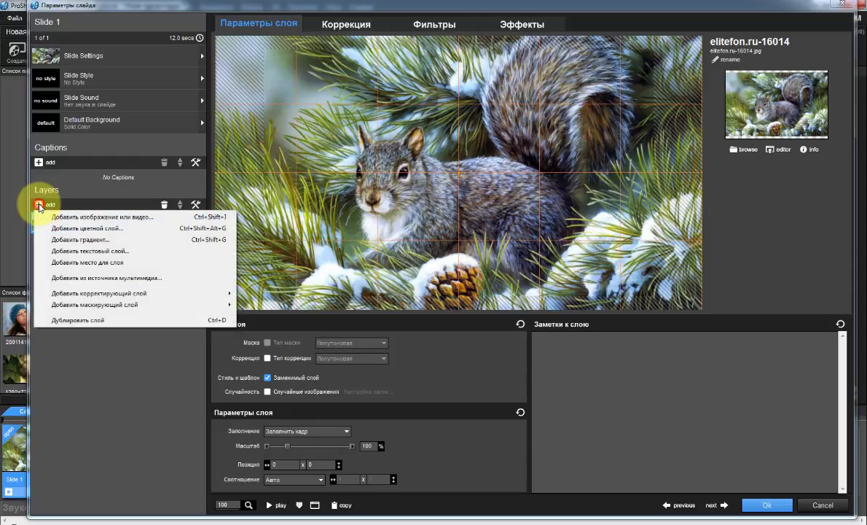
left_click(89, 220)
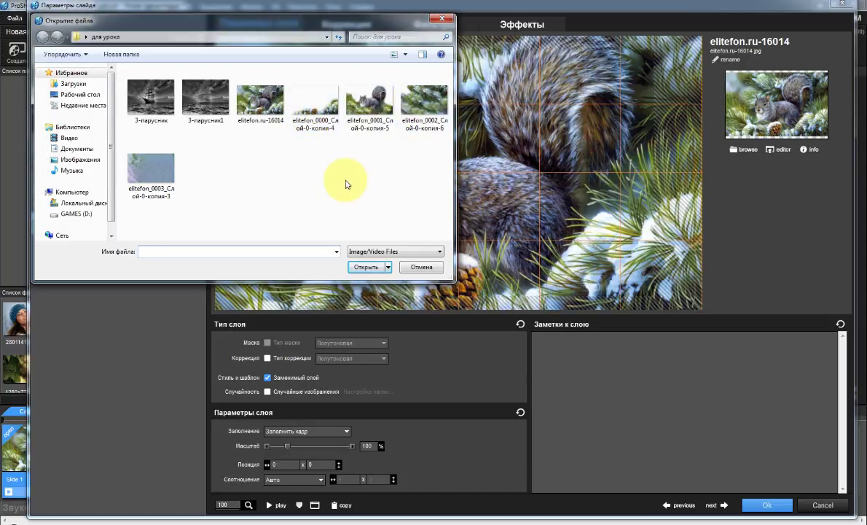
key("ctrl")
left_click(315, 108, "ctrl")
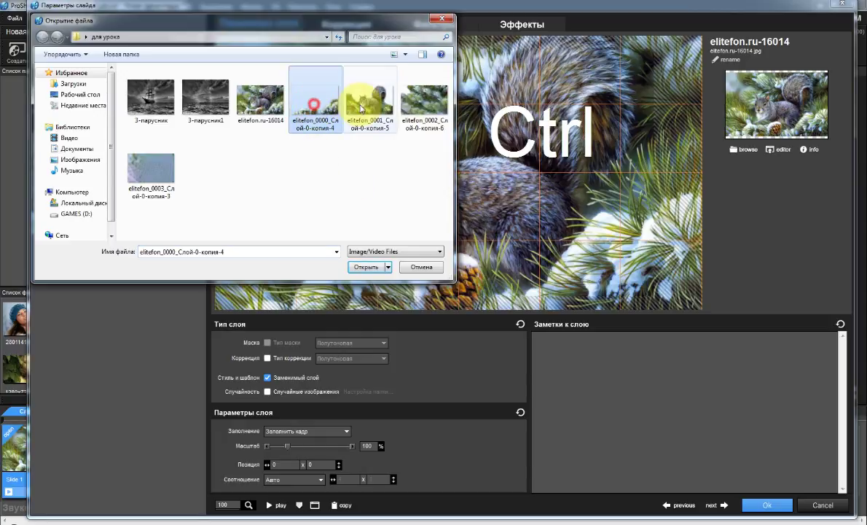
left_click(369, 102, "ctrl")
left_click(412, 106, "ctrl")
left_click(148, 176, "ctrl")
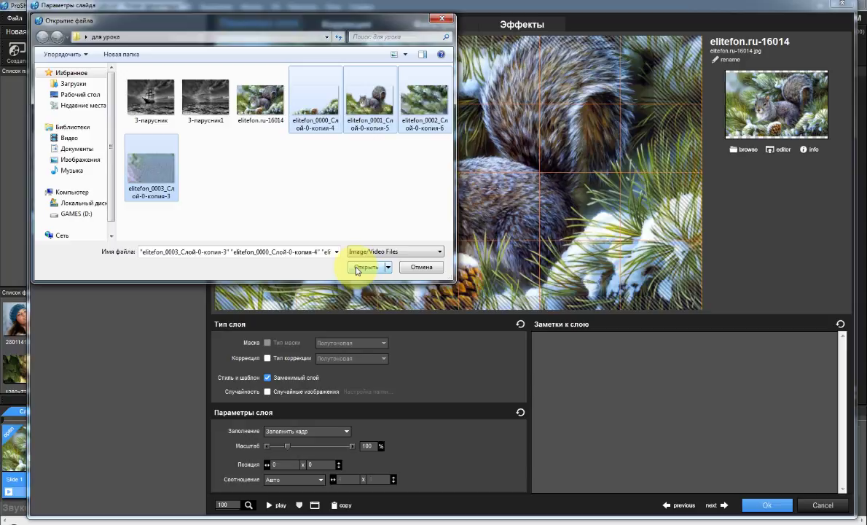
left_click(357, 269)
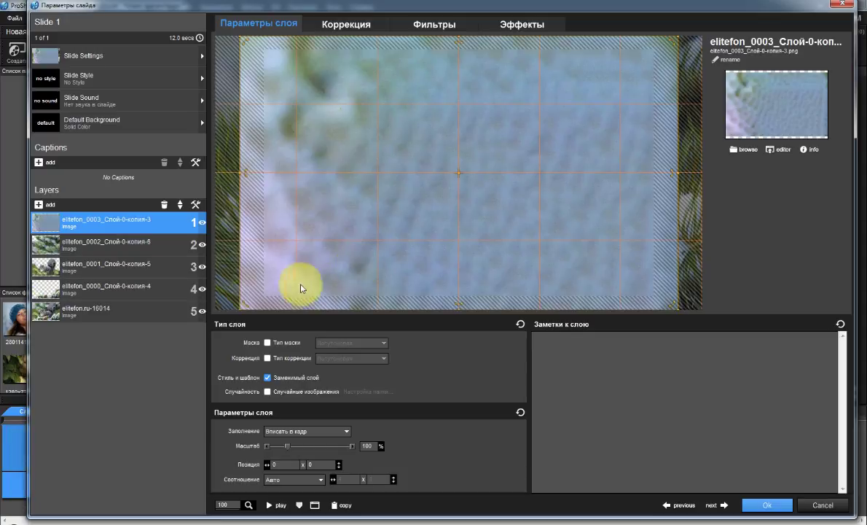
- Delete the original elitefon.ru-16014 photo layer from the slide
left_click(146, 312)
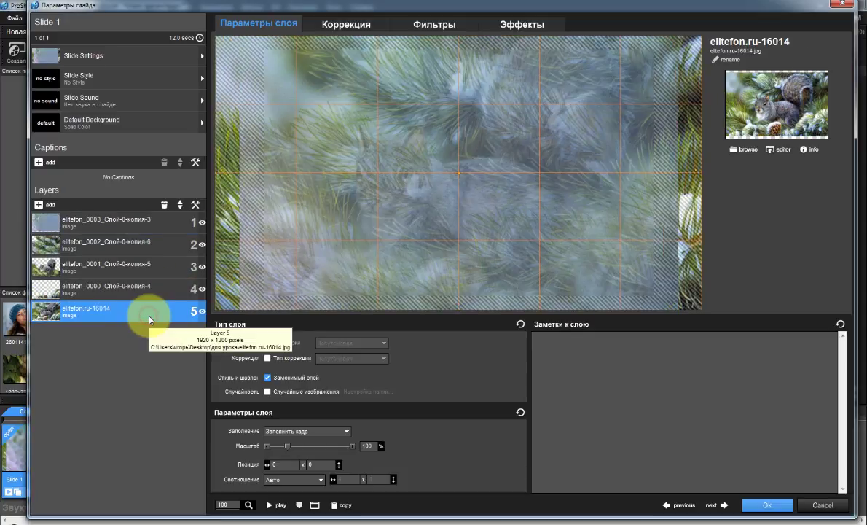
right_click(150, 316)
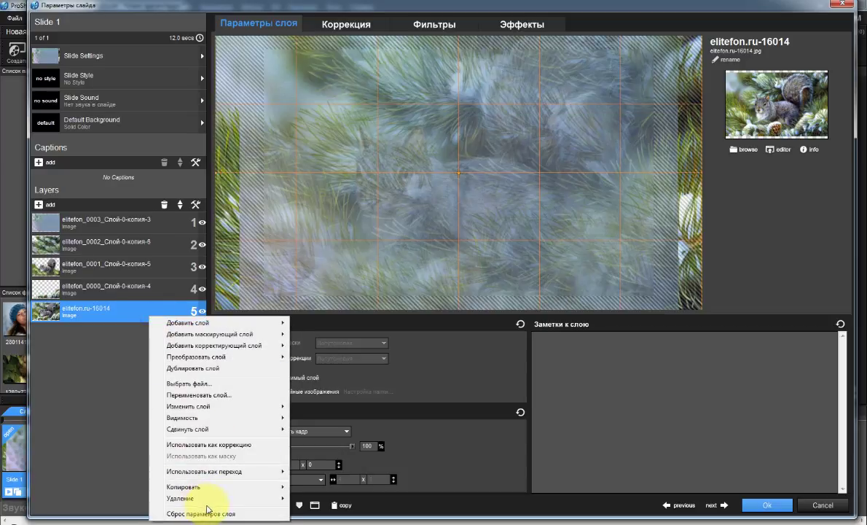
left_click(212, 499)
left_click(313, 499)
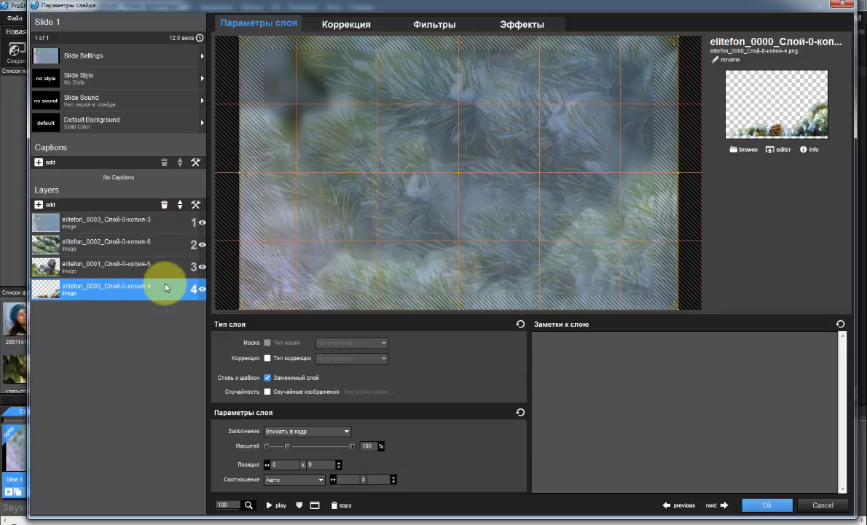
- Reorder the layers from front to back as elitefon_0000, elitefon_0001, elitefon_0002 and elitefon_0003
left_click(180, 203)
left_click(180, 203)
left_click(180, 203)
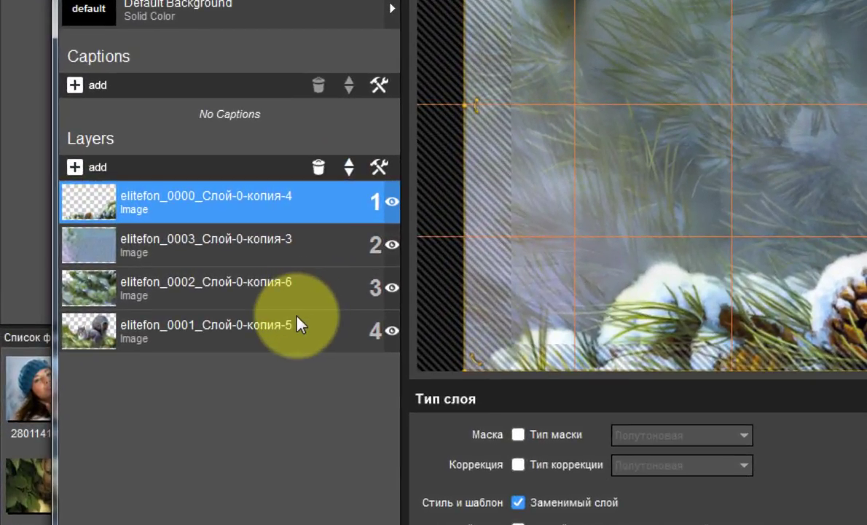
left_click_drag(298, 318, 245, 252)
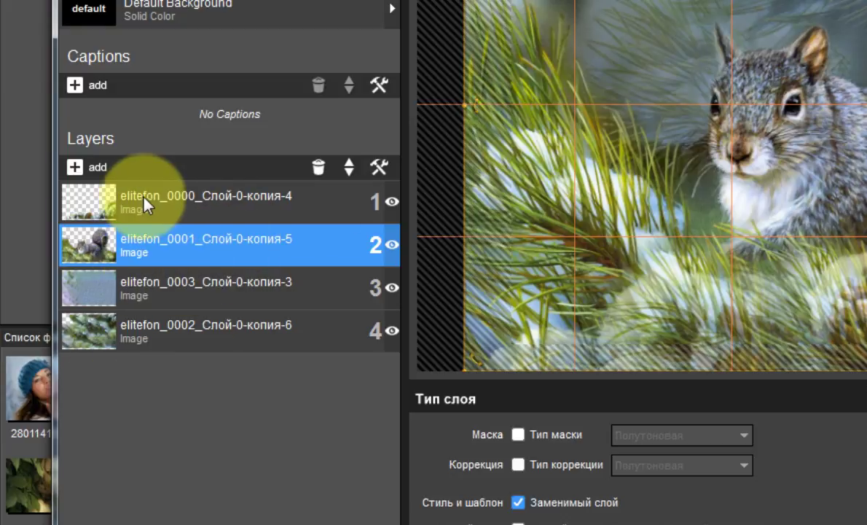
left_click(219, 334)
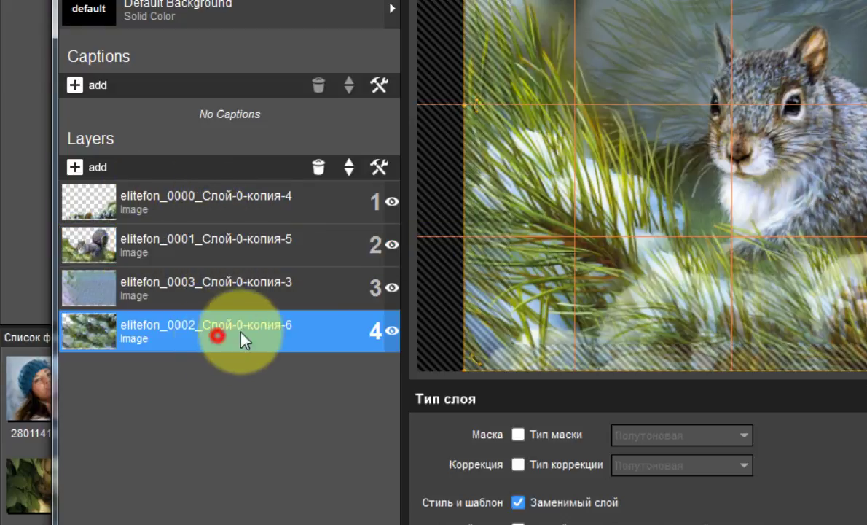
left_click(350, 167)
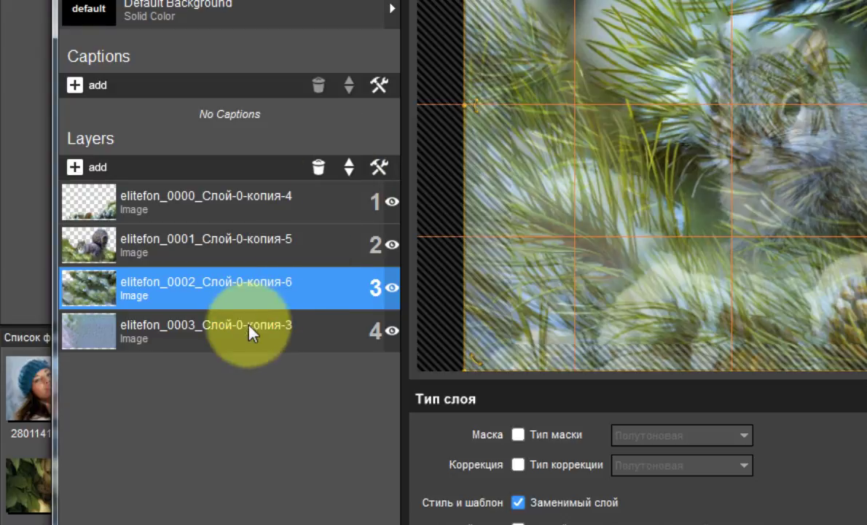